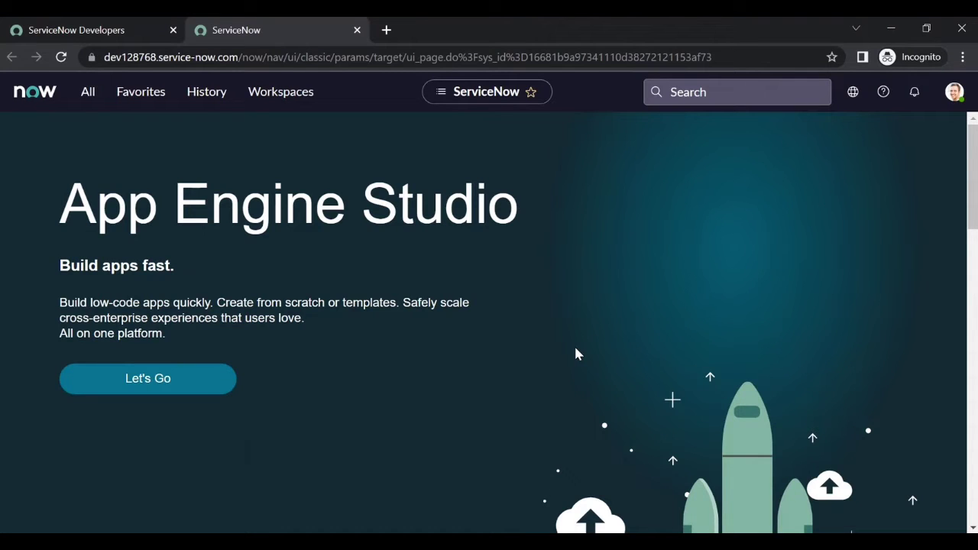
Open the System Properties list via sys_properties.LIST in a new tab.
{"action": "left_click", "coordinate": [97, 95]}
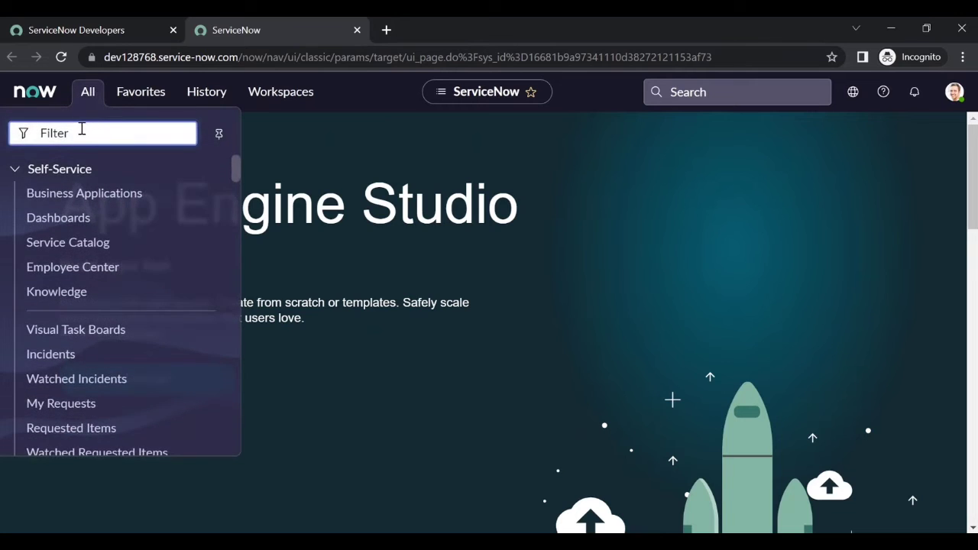
{"action": "type", "text": "sys"}
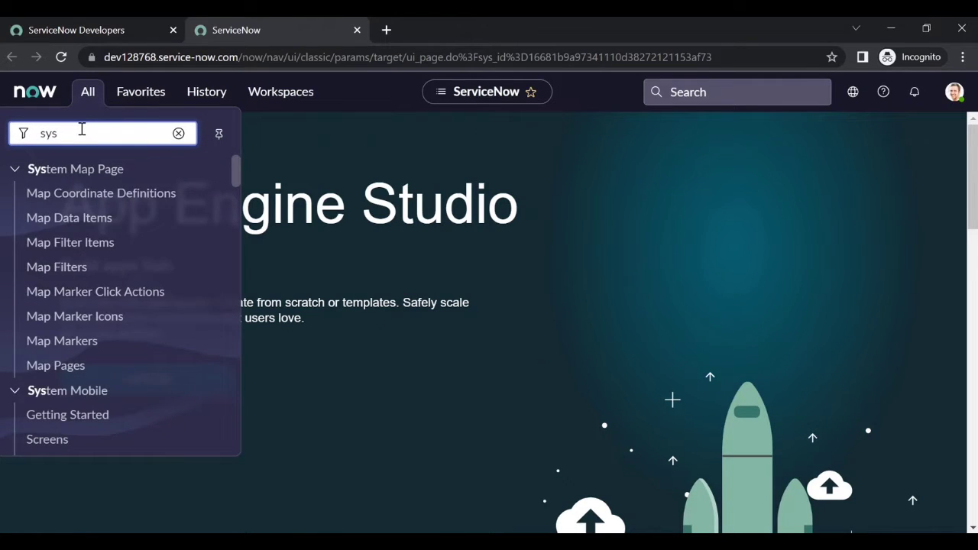
{"action": "type", "text": "_properties.LIST"}
{"action": "key", "text": "Return"}
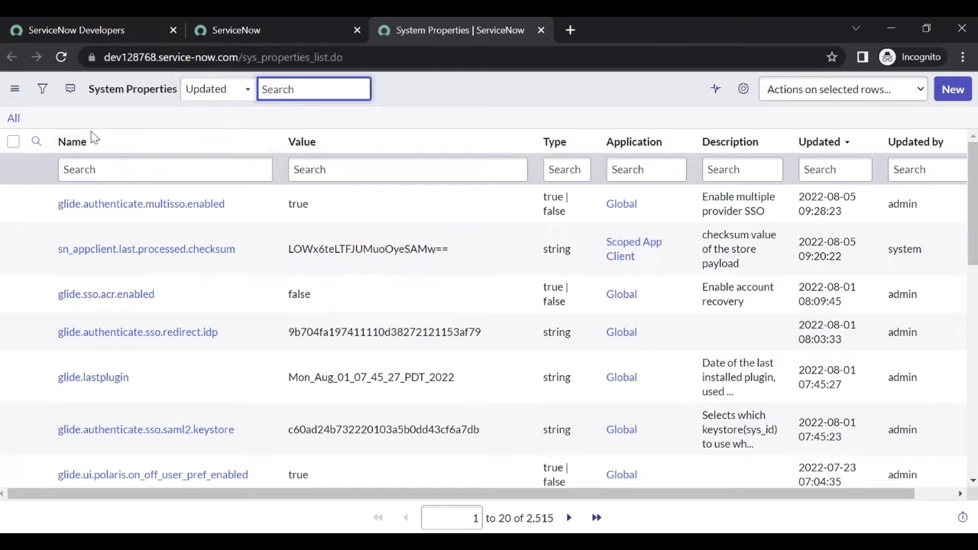
Filter System Properties by the name glide.entry.first.page.script, copied from the WordPad notes.
{"action": "mouse_move", "coordinate": [537, 544]}
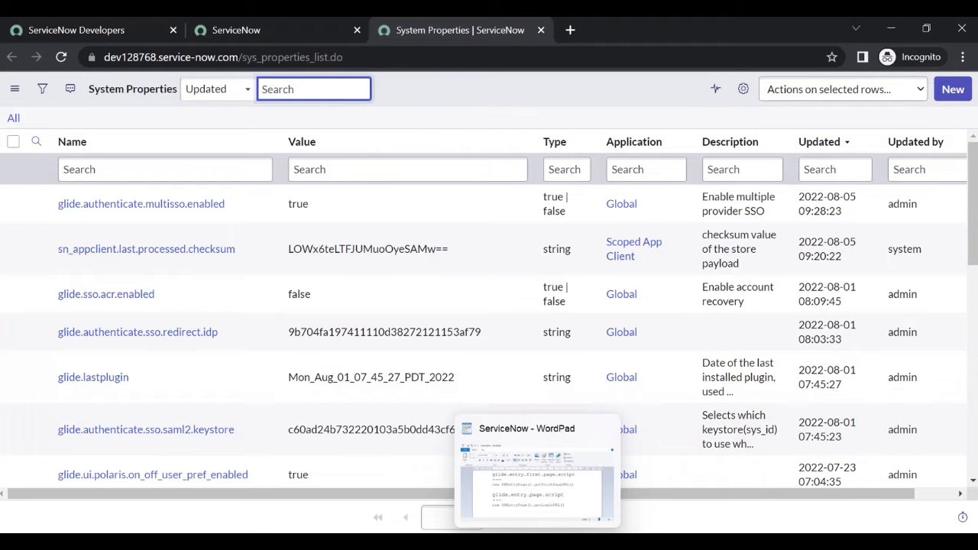
{"action": "left_click", "coordinate": [527, 500]}
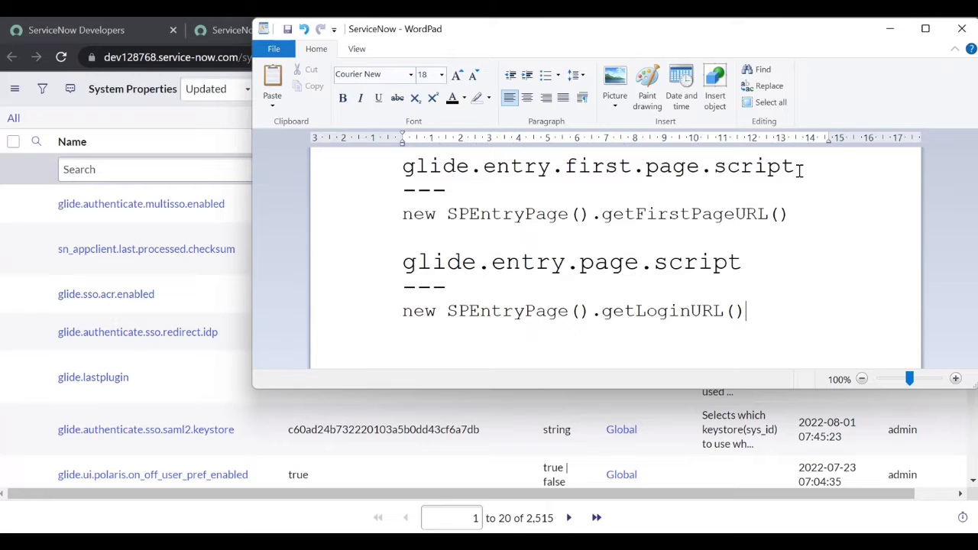
{"action": "left_click_drag", "start_coordinate": [798, 169], "coordinate": [418, 159]}
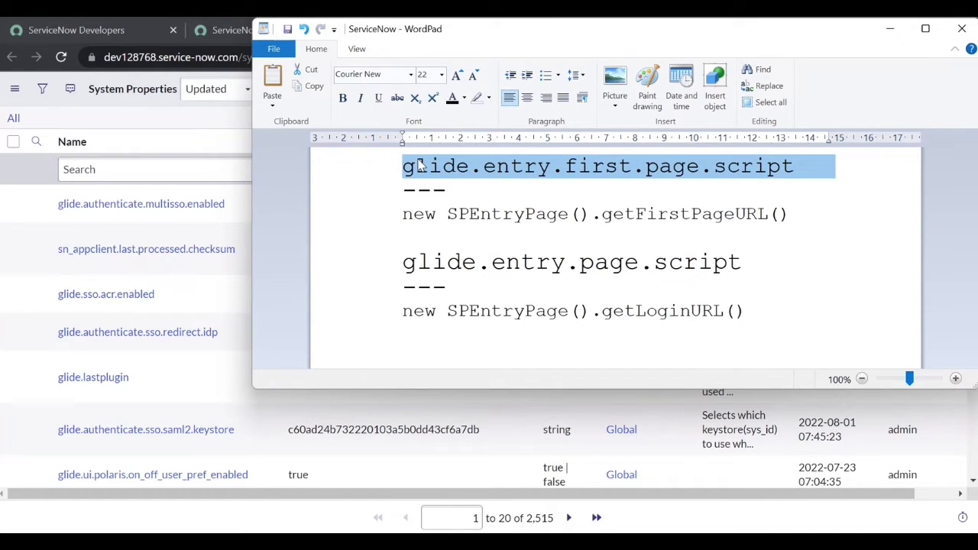
{"action": "left_click", "coordinate": [99, 167]}
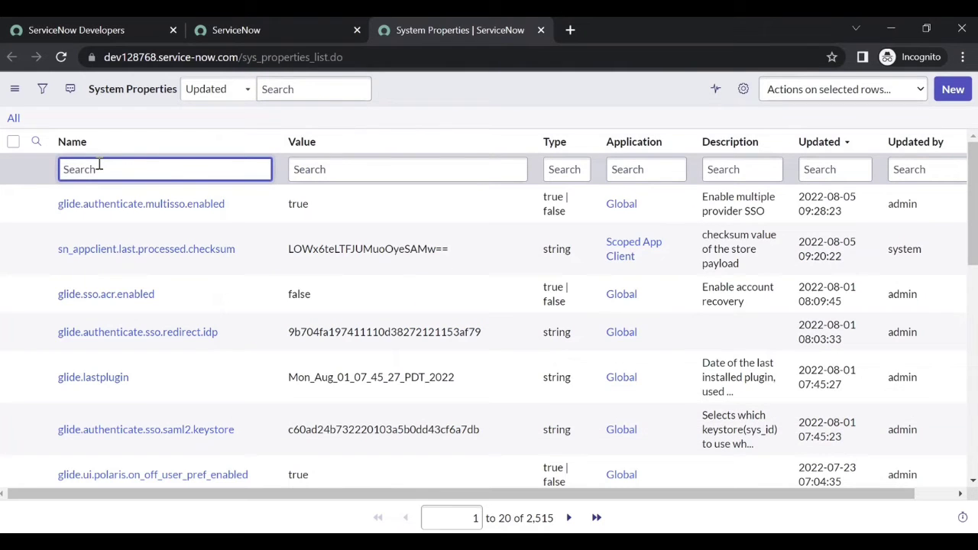
{"action": "type", "text": "glide.entry.first.page.script"}
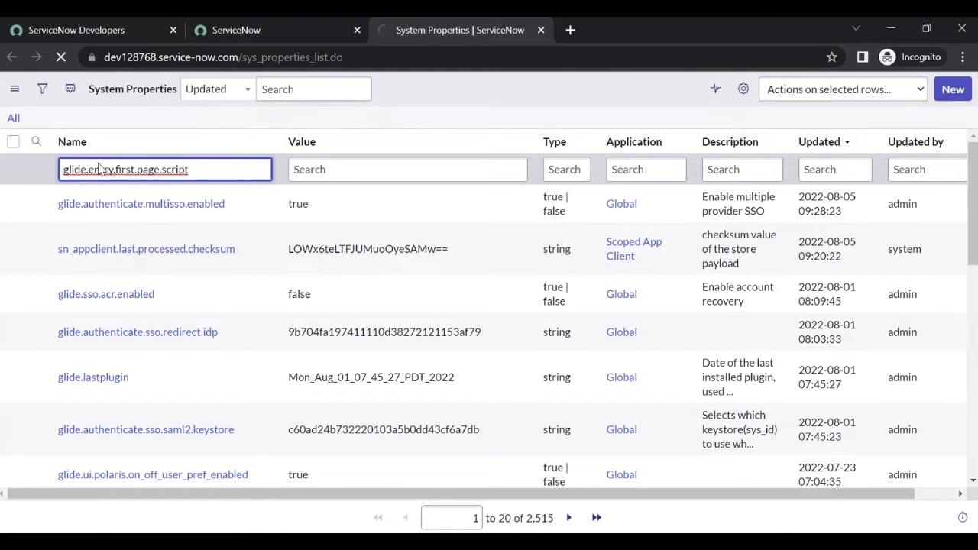
{"action": "key", "text": "Return"}
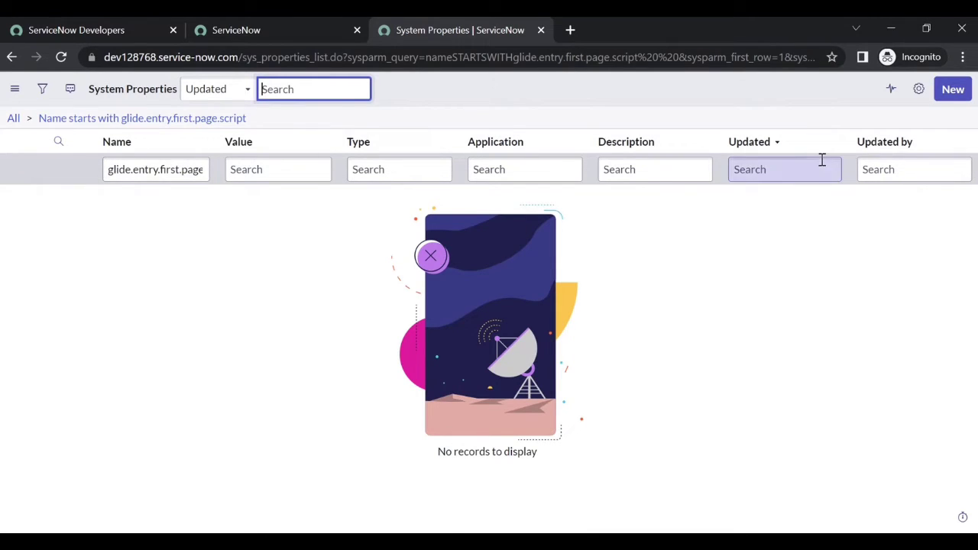
Start a new system property named glide.entry.first.page.script.
{"action": "left_click", "coordinate": [952, 94]}
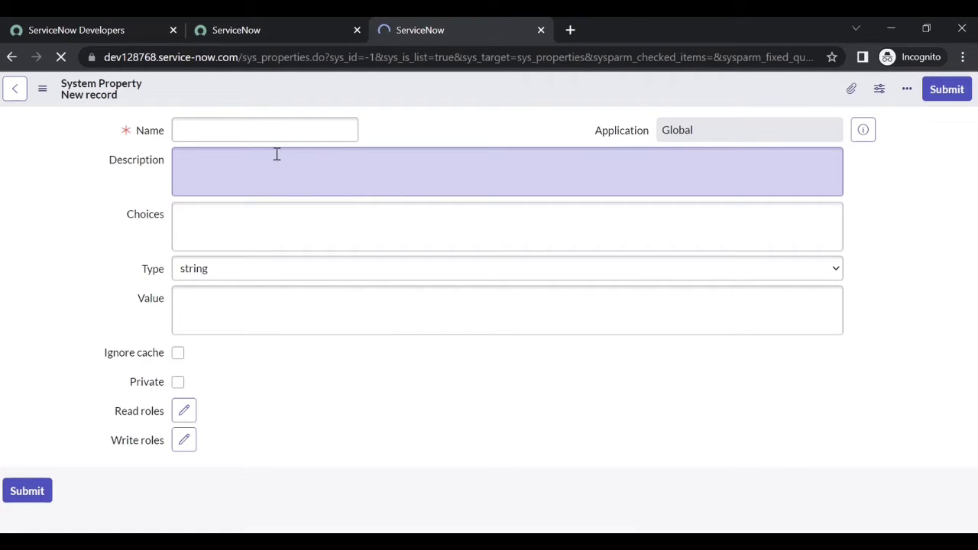
{"action": "left_click", "coordinate": [247, 129]}
{"action": "type", "text": "glide.entry.first.page.script"}
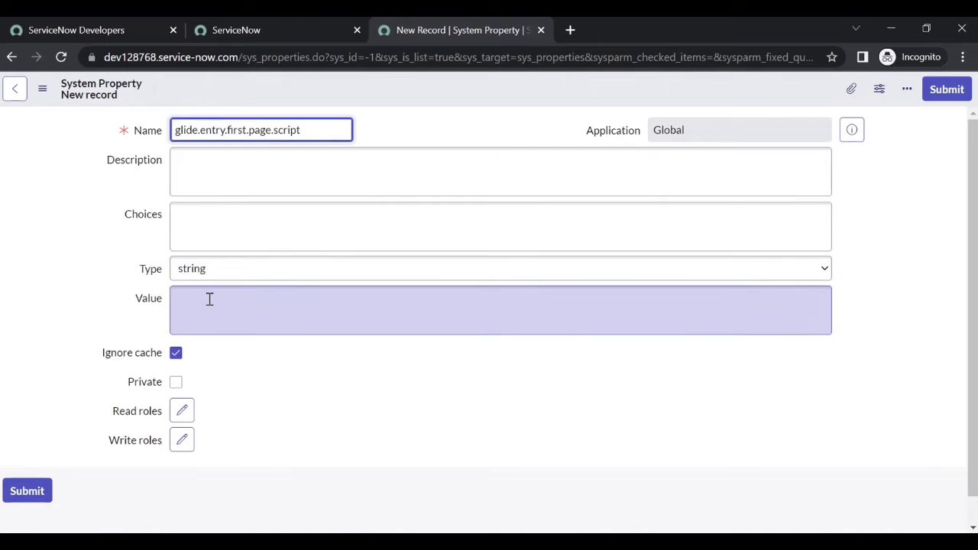
Set its value to new SPEntryPage().getFirstPageURL() and submit the property.
{"action": "key", "text": "alt+Tab"}
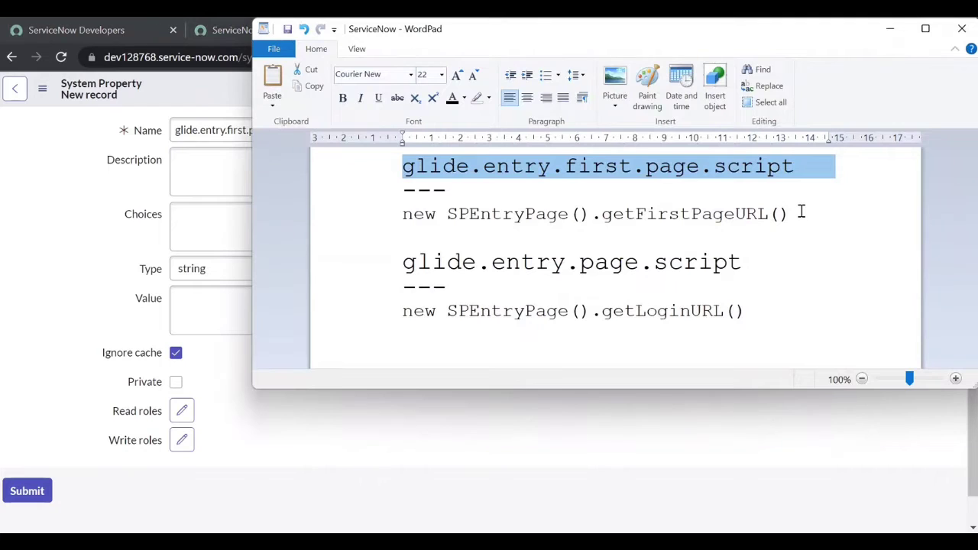
{"action": "double_click", "coordinate": [755, 215]}
{"action": "left_click_drag", "start_coordinate": [792, 216], "coordinate": [392, 214]}
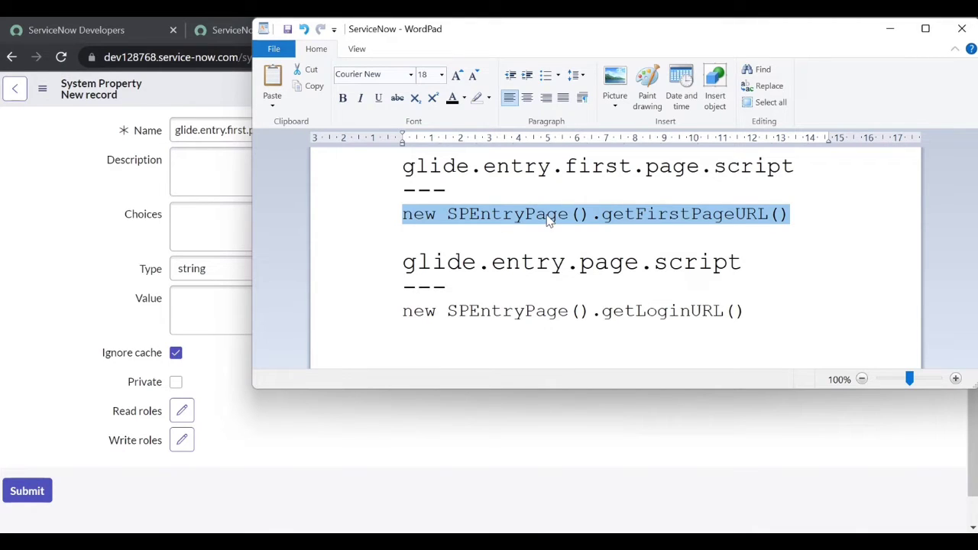
{"action": "left_click", "coordinate": [178, 310]}
{"action": "type", "text": "new SPEntryPage().getFirstPageURL()"}
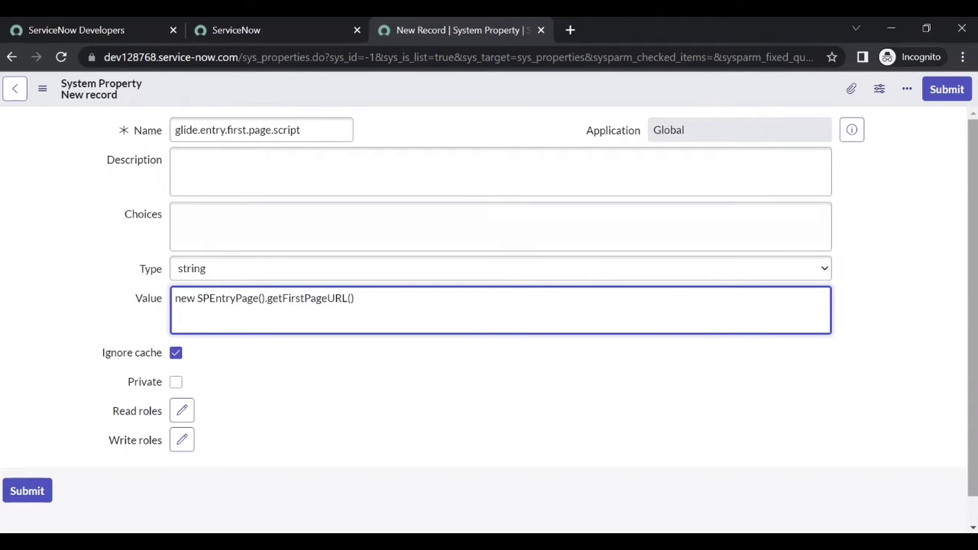
{"action": "left_click", "coordinate": [947, 90]}
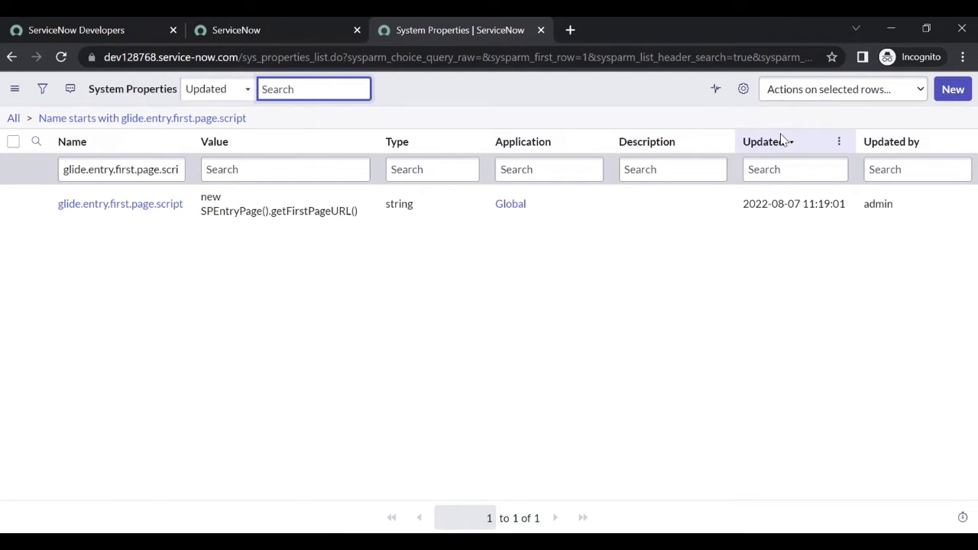
Clear the name filter and start a new property named glide.entry.page.script.
{"action": "left_click", "coordinate": [27, 121]}
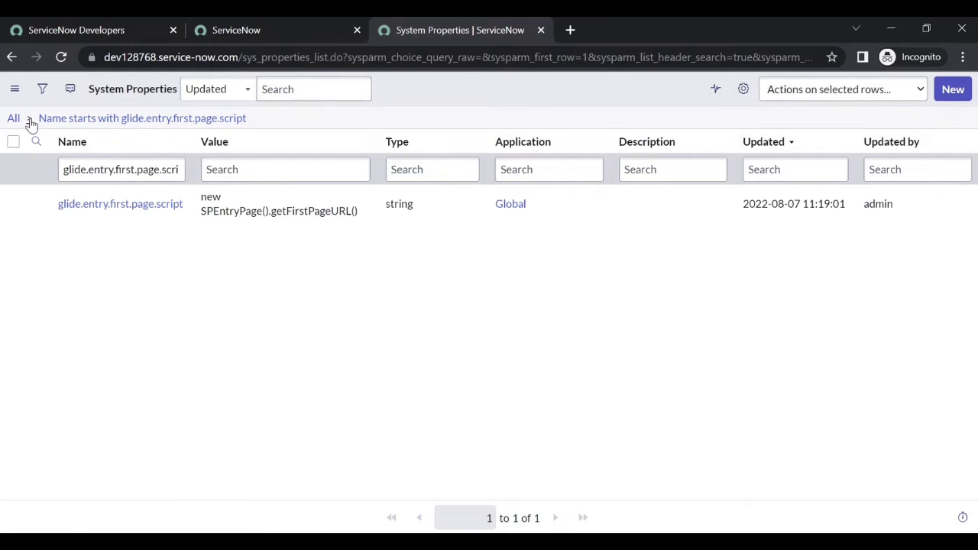
{"action": "left_click", "coordinate": [28, 119]}
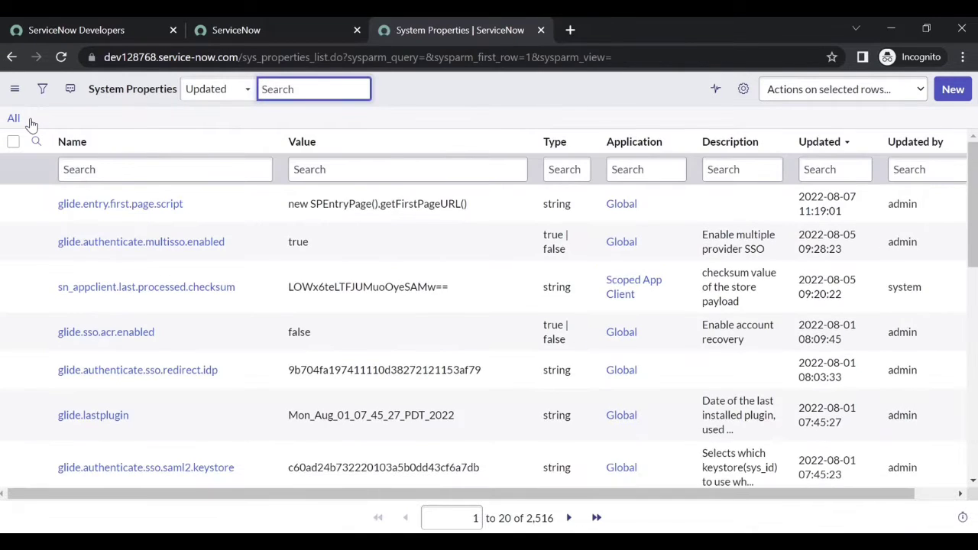
{"action": "left_click", "coordinate": [956, 94]}
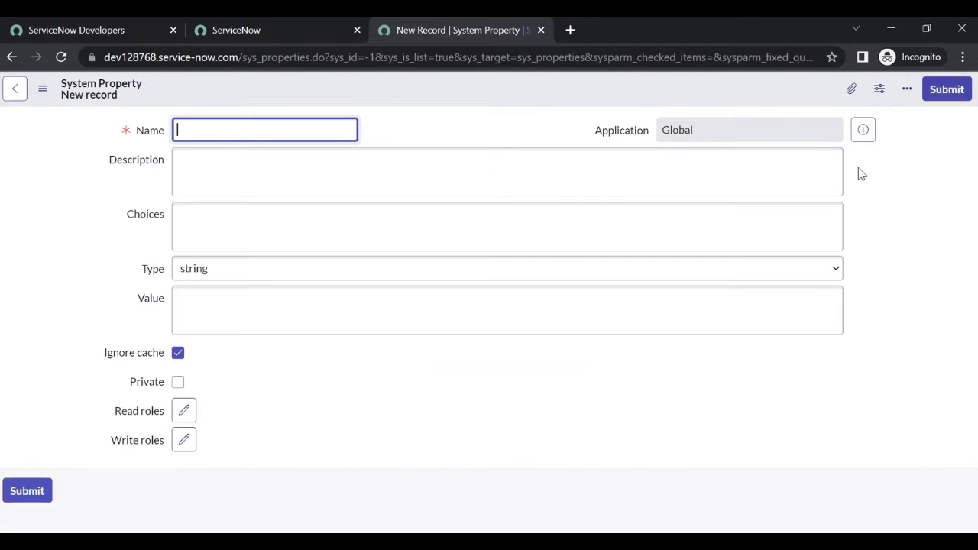
{"action": "key", "text": "alt+Tab"}
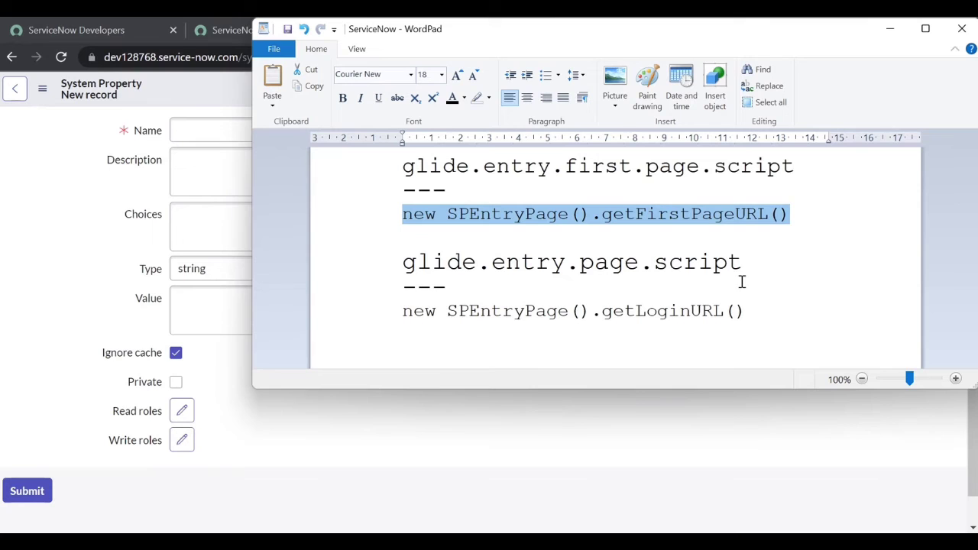
{"action": "left_click_drag", "start_coordinate": [741, 262], "coordinate": [456, 272]}
{"action": "key", "text": "ctrl+c"}
{"action": "key", "text": "alt+Tab"}
{"action": "key", "text": "ctrl+v"}
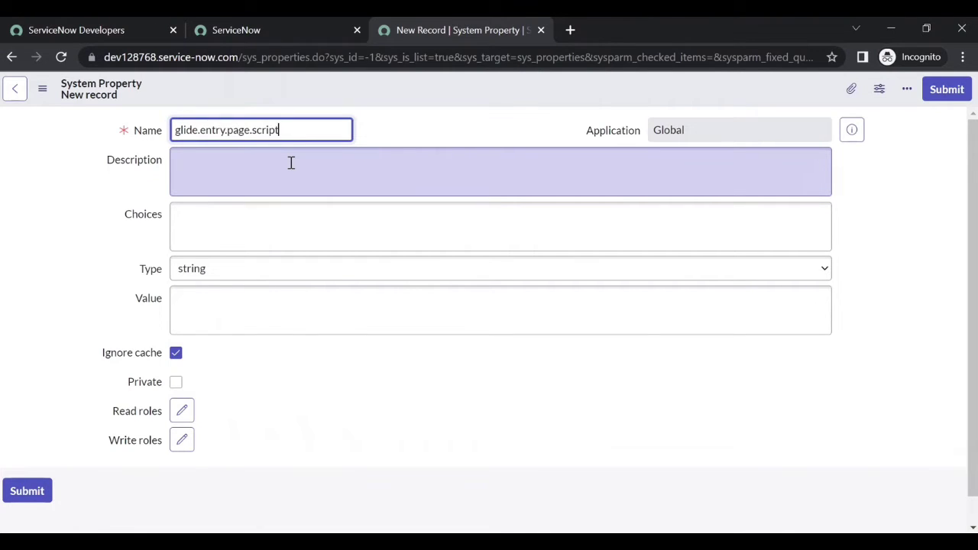
Set its value to new SPEntryPage().getLoginURL() and submit the property.
{"action": "key", "text": "alt+Tab"}
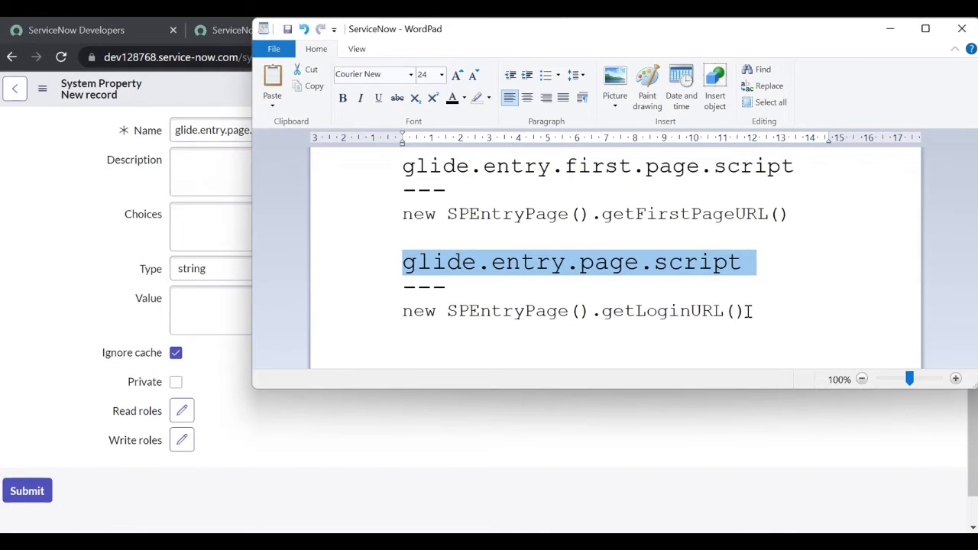
{"action": "left_click_drag", "start_coordinate": [745, 311], "coordinate": [414, 314]}
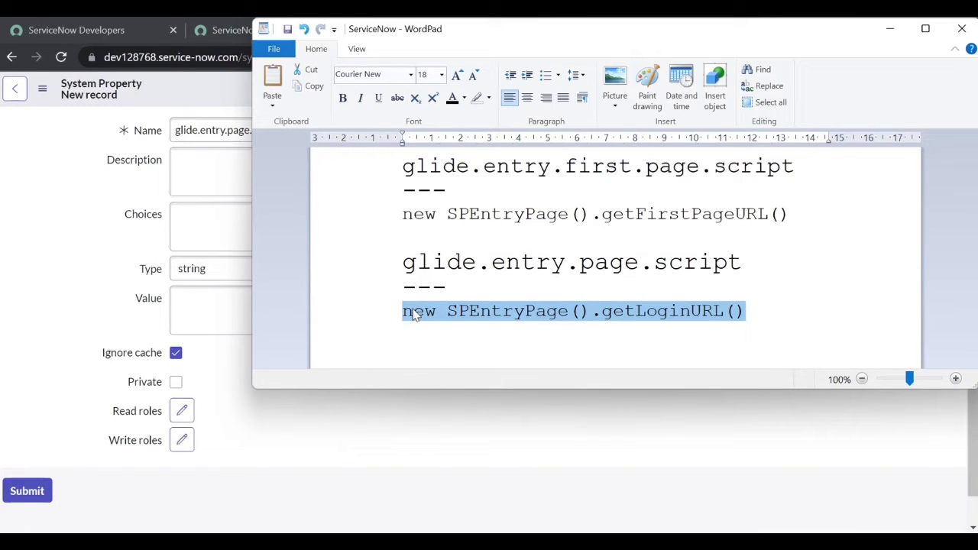
{"action": "key", "text": "alt+Tab"}
{"action": "left_click", "coordinate": [321, 316]}
{"action": "key", "text": "ctrl+v"}
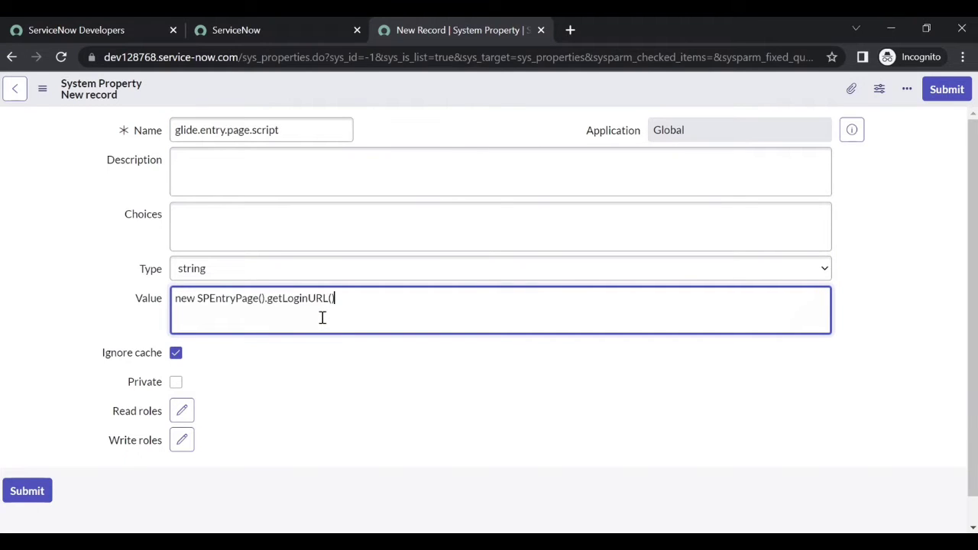
{"action": "left_click", "coordinate": [953, 89]}
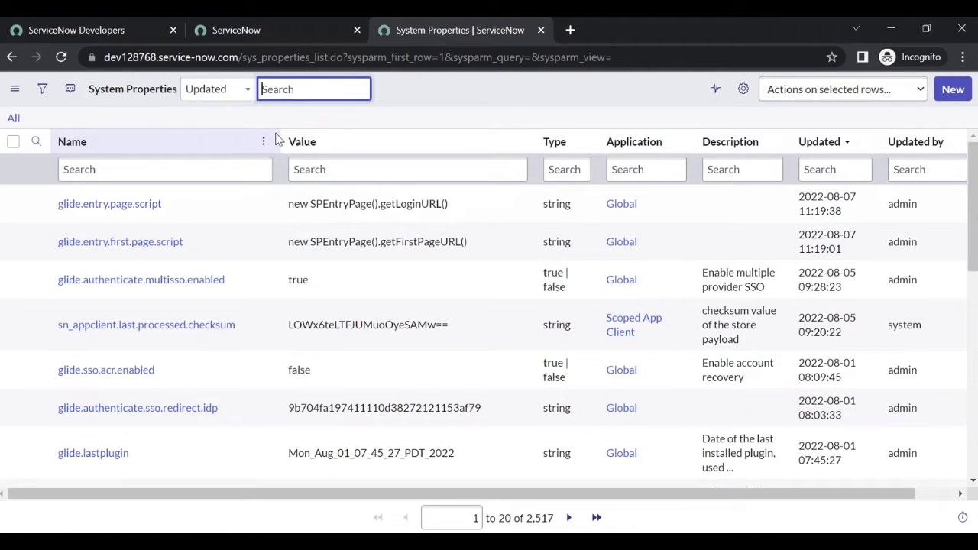
Open the Organization > Users list in a new tab from the navigator.
{"action": "left_click", "coordinate": [257, 36]}
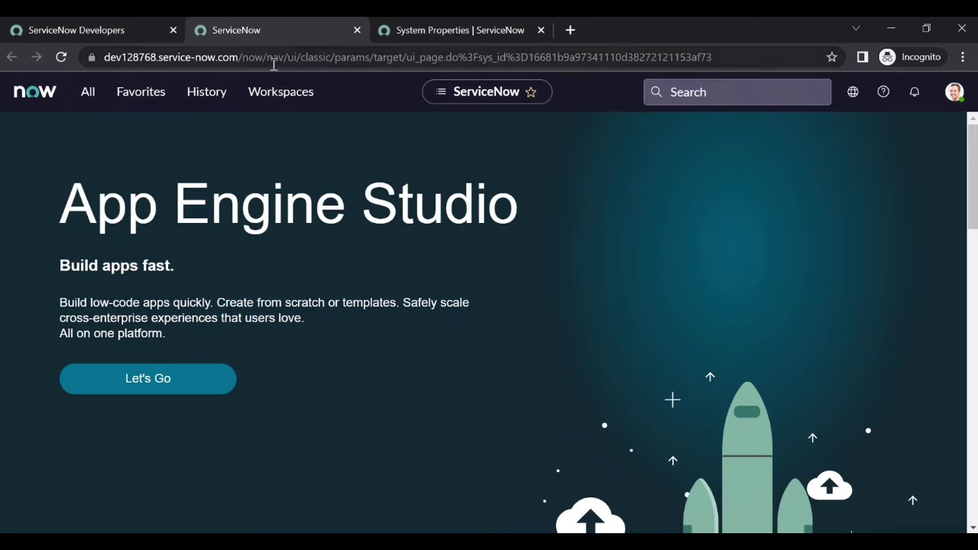
{"action": "left_click", "coordinate": [88, 96]}
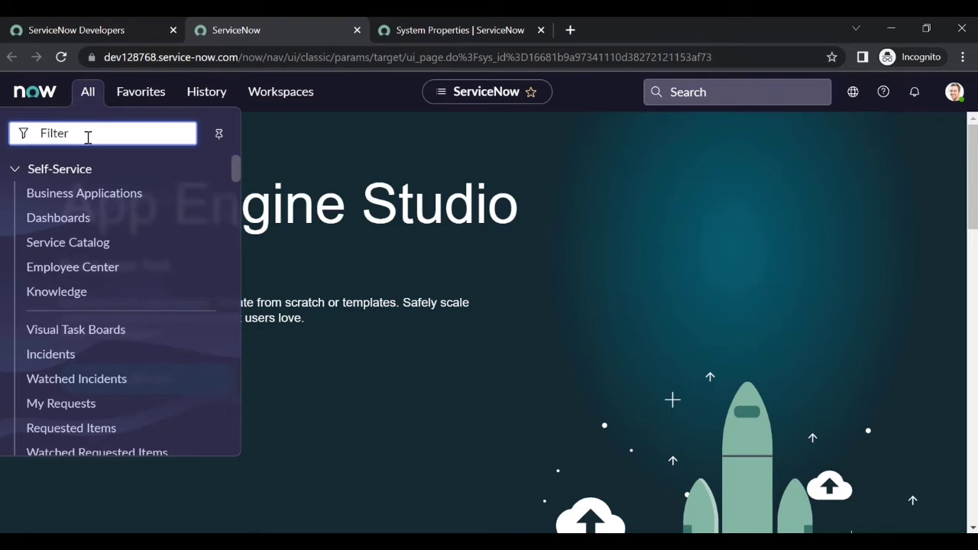
{"action": "type", "text": "users"}
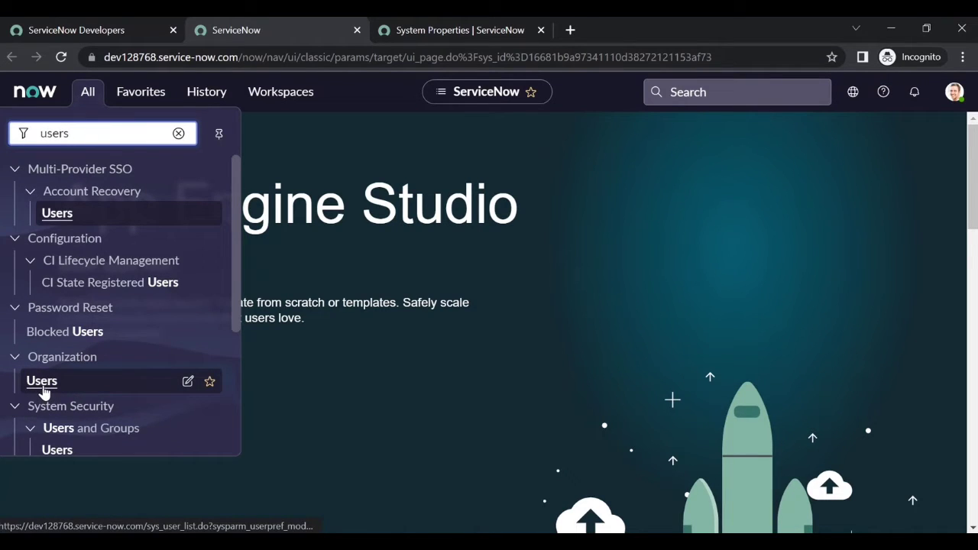
{"action": "middle_click", "coordinate": [43, 387]}
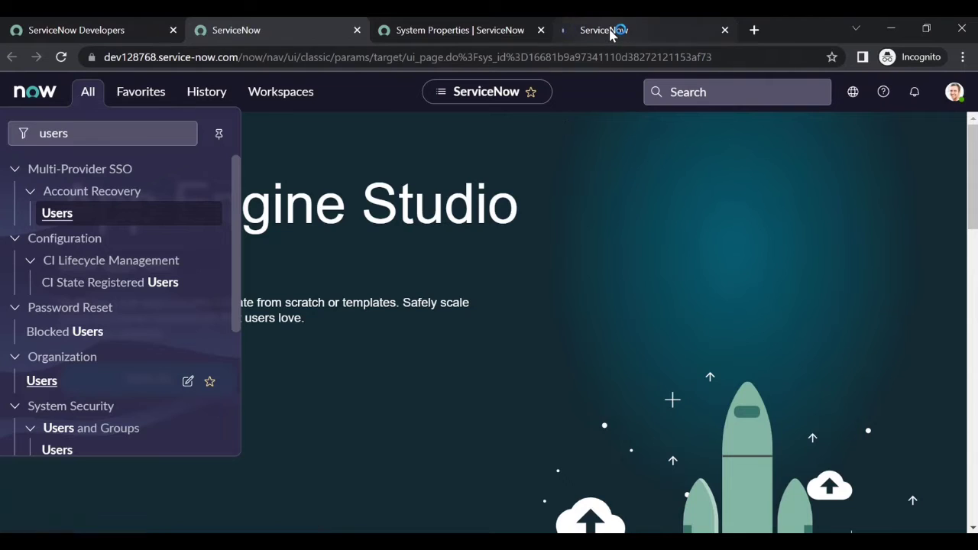
{"action": "left_click", "coordinate": [611, 33]}
Filter users by name 'Test user' and select the first test user's email, then return home.
{"action": "left_click", "coordinate": [115, 170]}
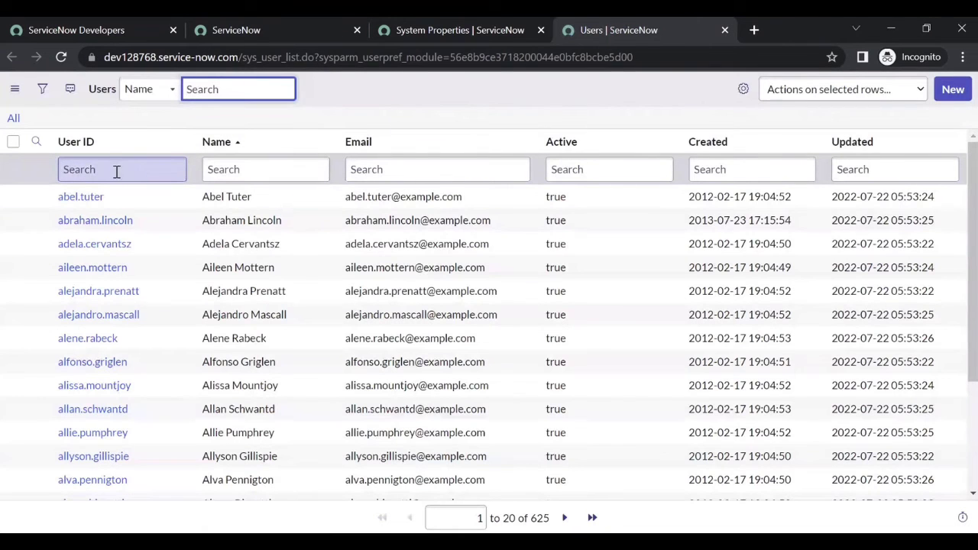
{"action": "type", "text": "Test"}
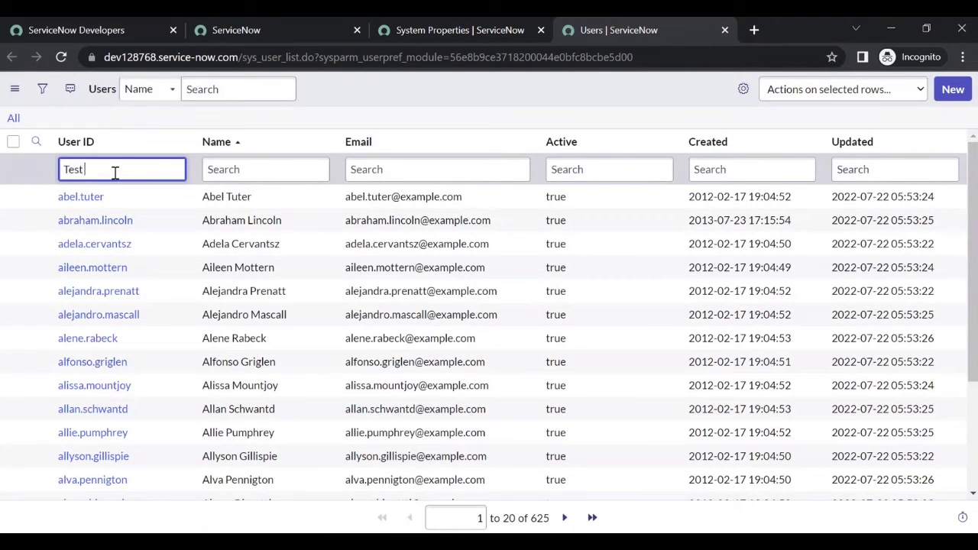
{"action": "key", "text": "BackSpace"}
{"action": "key", "text": "BackSpace"}
{"action": "key", "text": "BackSpace"}
{"action": "key", "text": "BackSpace"}
{"action": "left_click", "coordinate": [238, 170]}
{"action": "type", "text": "Test"}
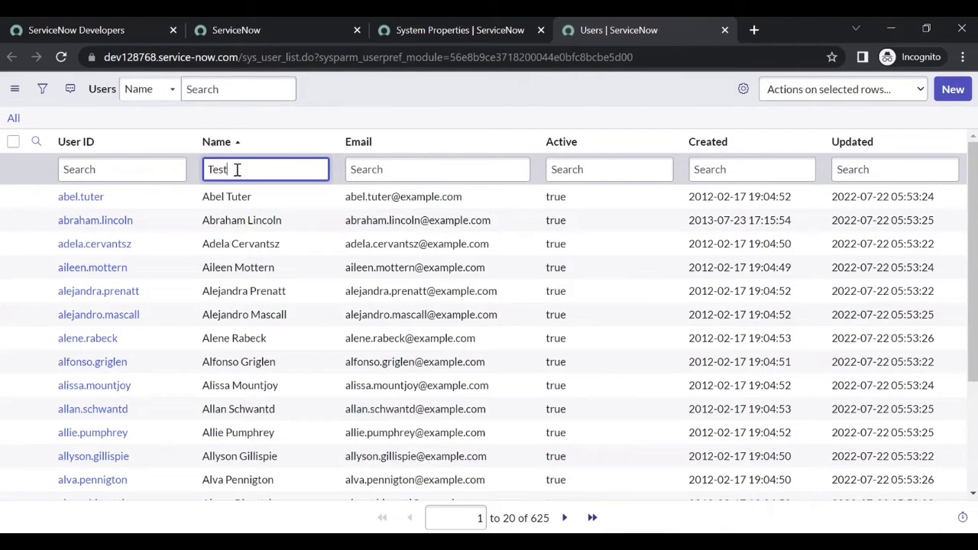
{"action": "type", "text": " users1"}
{"action": "key", "text": "BackSpace"}
{"action": "key", "text": "Return"}
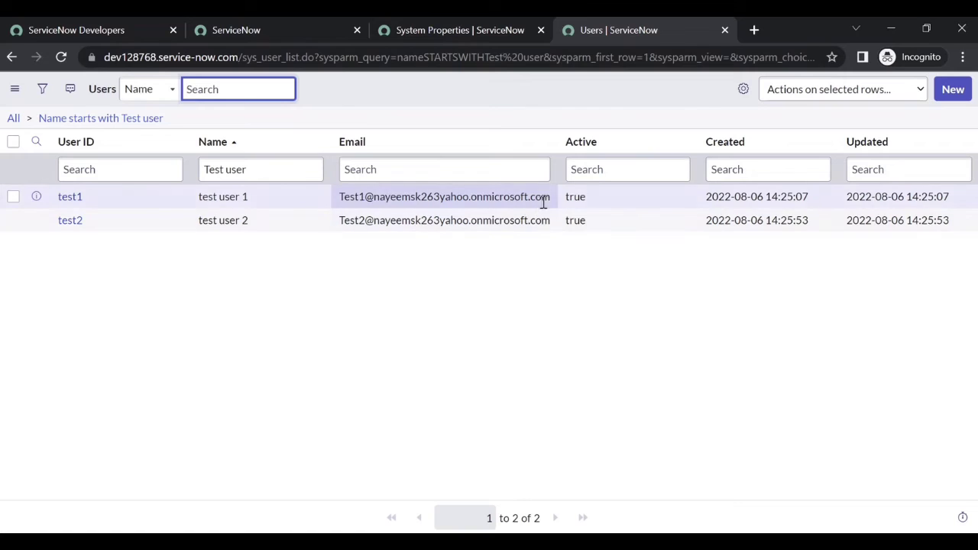
{"action": "left_click_drag", "start_coordinate": [553, 200], "coordinate": [341, 193]}
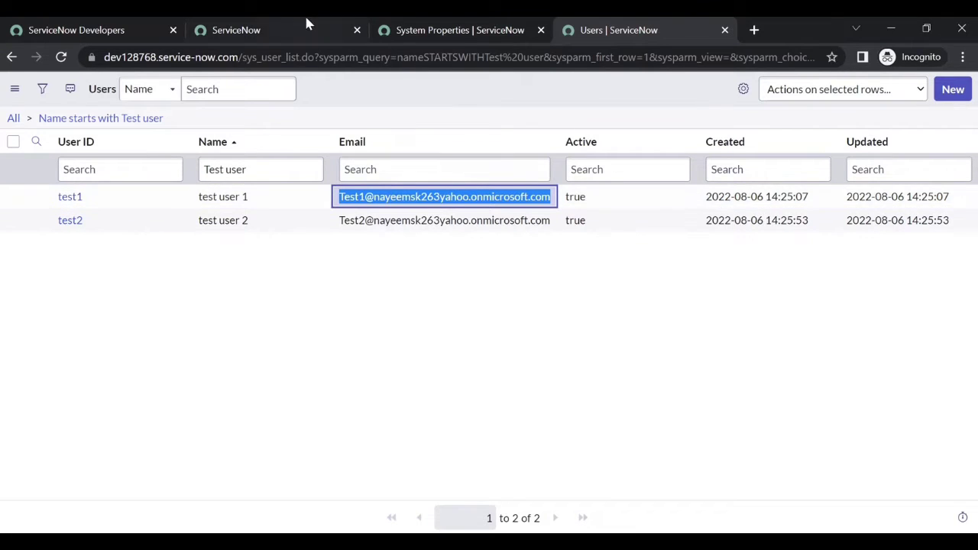
{"action": "left_click", "coordinate": [277, 25]}
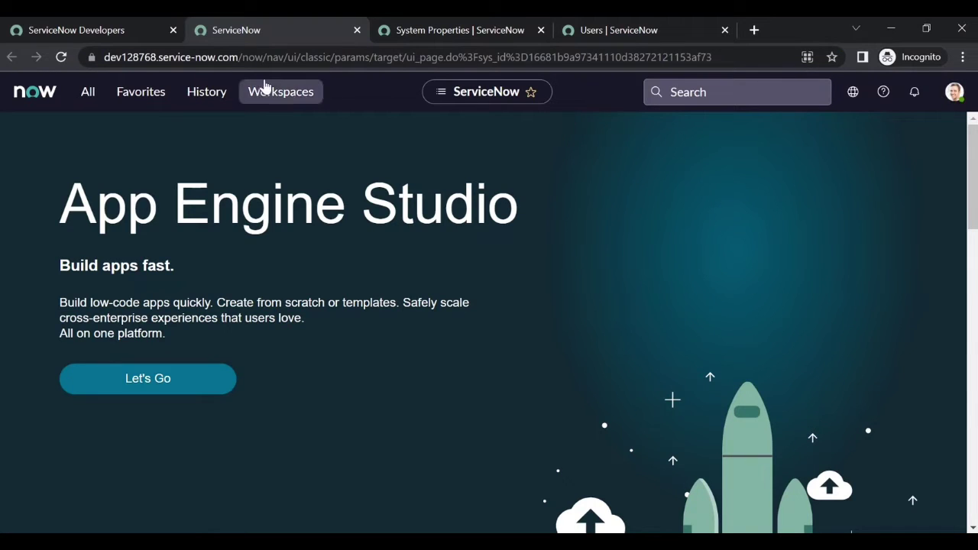
Load the instance's domain in a new Incognito window to trigger SSO login.
{"action": "left_click_drag", "start_coordinate": [239, 59], "coordinate": [98, 60]}
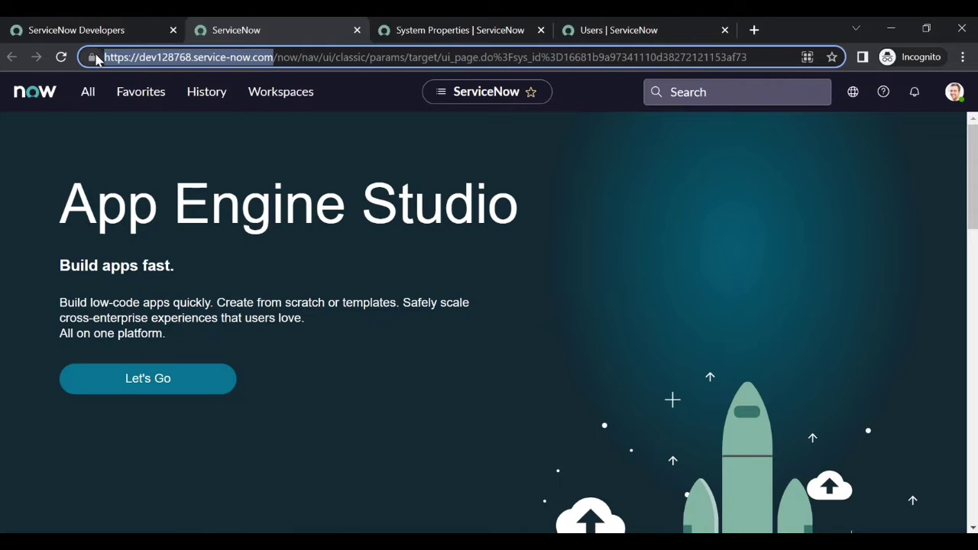
{"action": "key", "text": "ctrl+shift+n"}
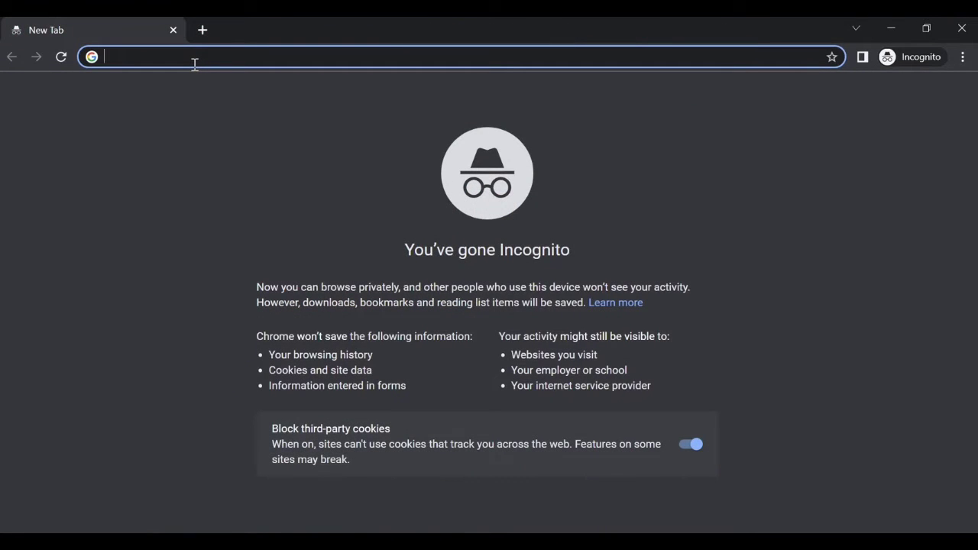
{"action": "key", "text": "ctrl+v"}
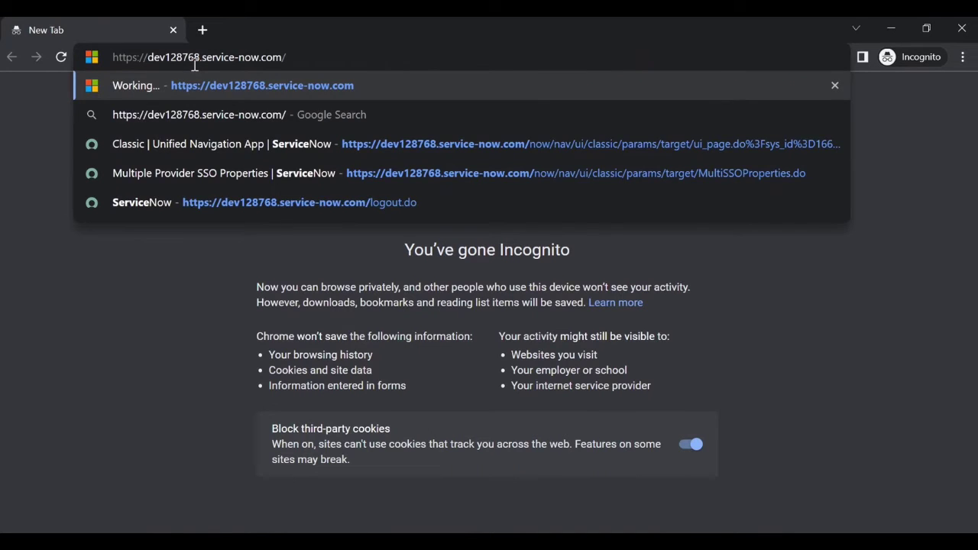
{"action": "key", "text": "Return"}
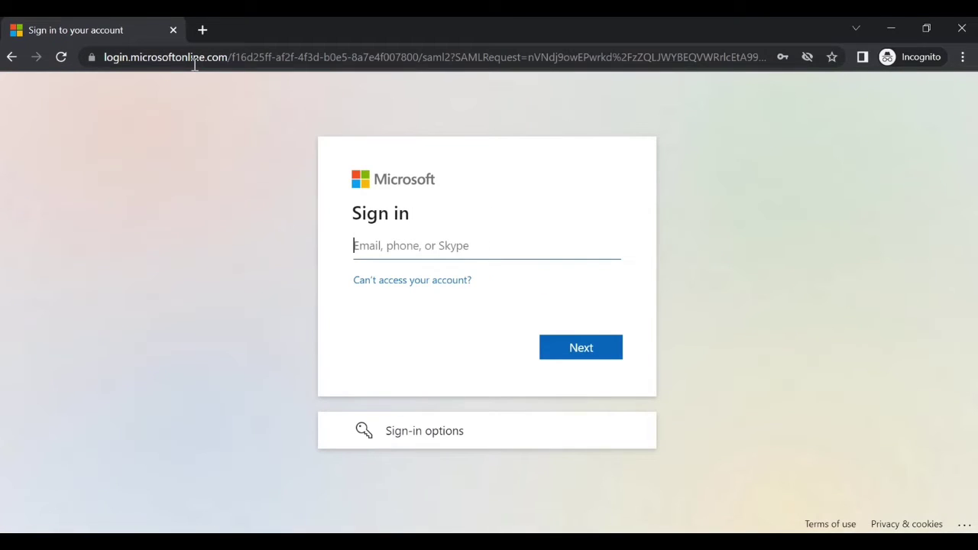
Enter the test user's email address on the Microsoft sign-in page and continue.
{"action": "left_click", "coordinate": [407, 246]}
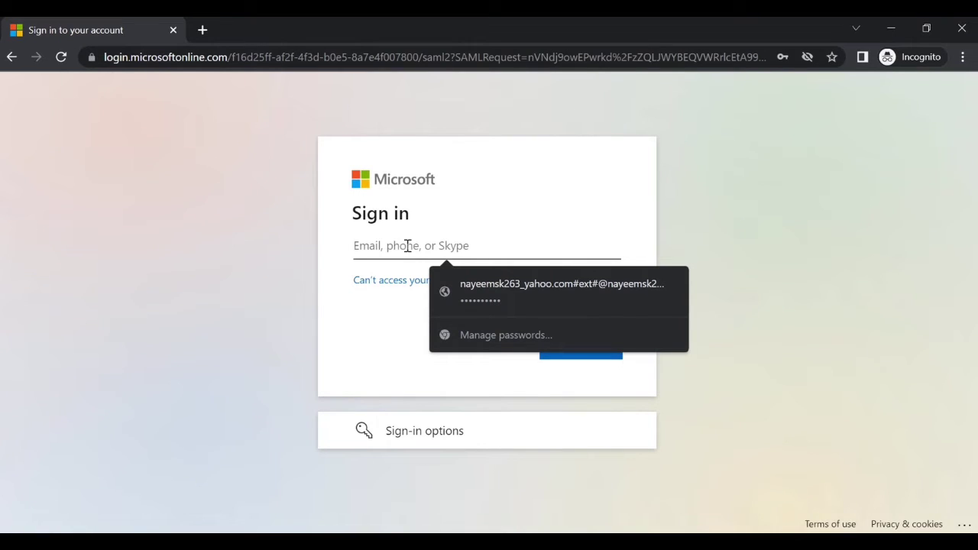
{"action": "type", "text": "teat"}
{"action": "key", "text": "BackSpace"}
{"action": "key", "text": "BackSpace"}
{"action": "key", "text": "BackSpace"}
{"action": "key", "text": "BackSpace"}
{"action": "left_click", "coordinate": [481, 306]}
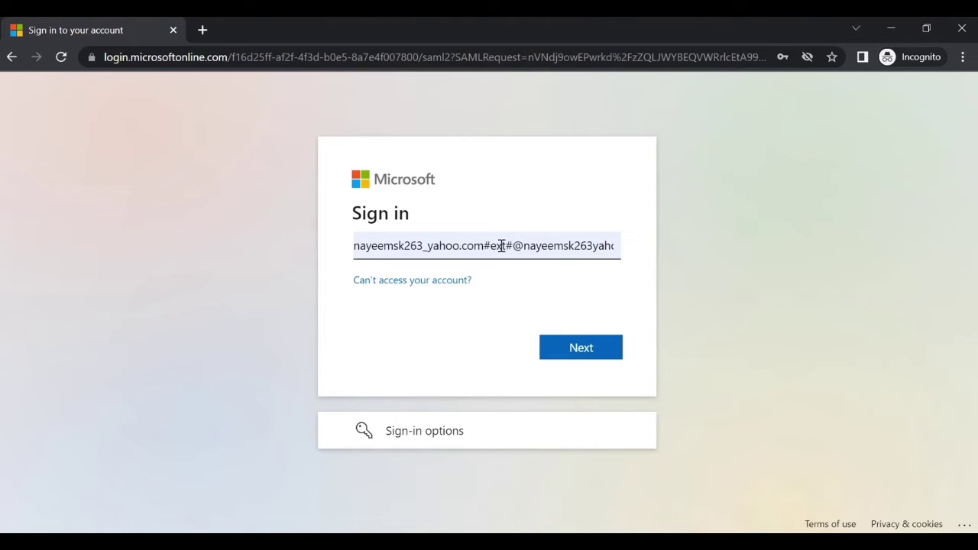
{"action": "left_click_drag", "start_coordinate": [512, 241], "coordinate": [352, 256]}
{"action": "key", "text": "BackSpace"}
{"action": "type", "text": "test"}
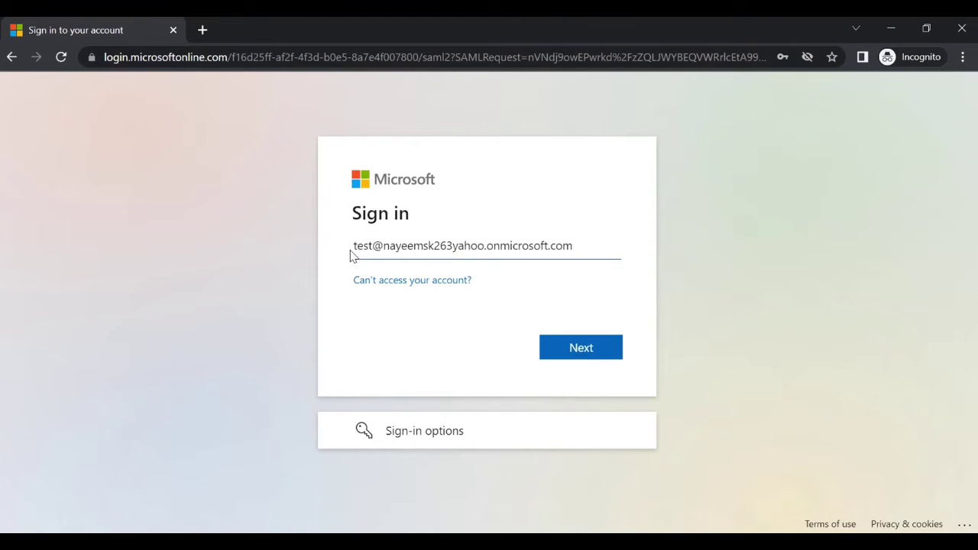
{"action": "type", "text": "1"}
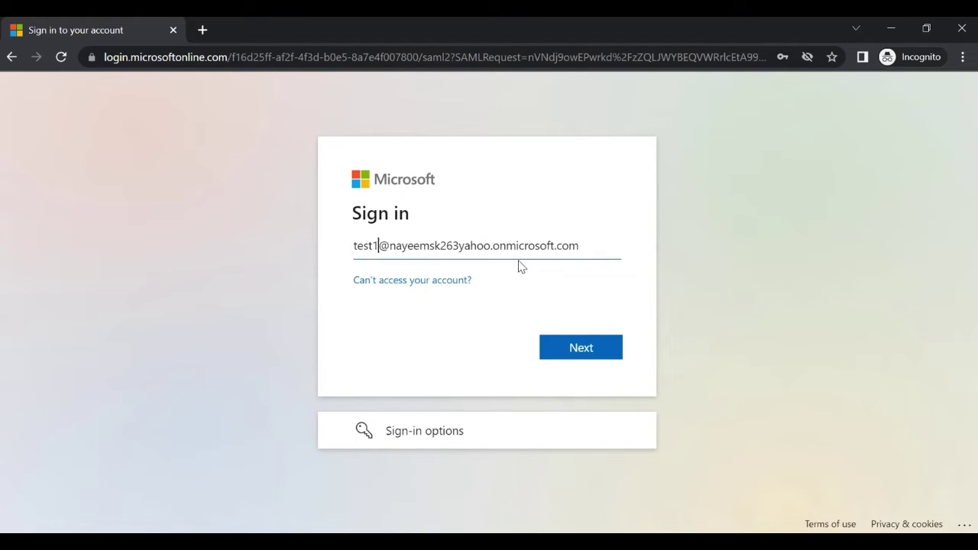
{"action": "left_click", "coordinate": [596, 348]}
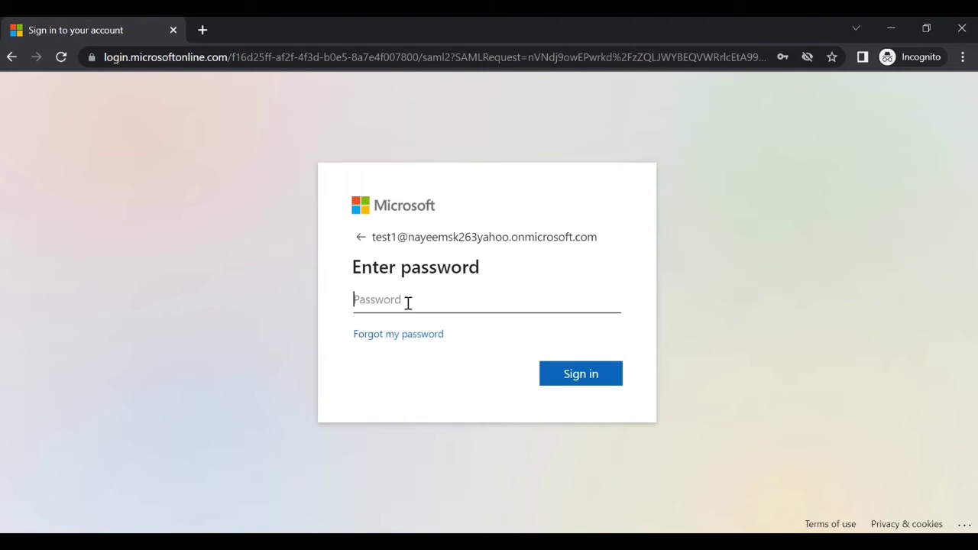
Enter the test user's password and sign in.
{"action": "left_click", "coordinate": [408, 302]}
{"action": "type", "text": "***********"}
{"action": "left_click", "coordinate": [569, 379]}
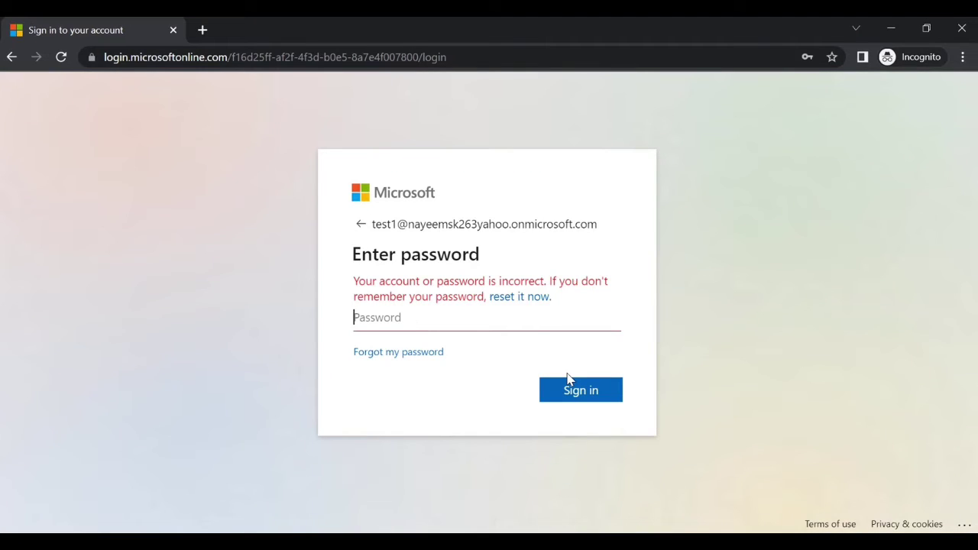
{"action": "type", "text": "********"}
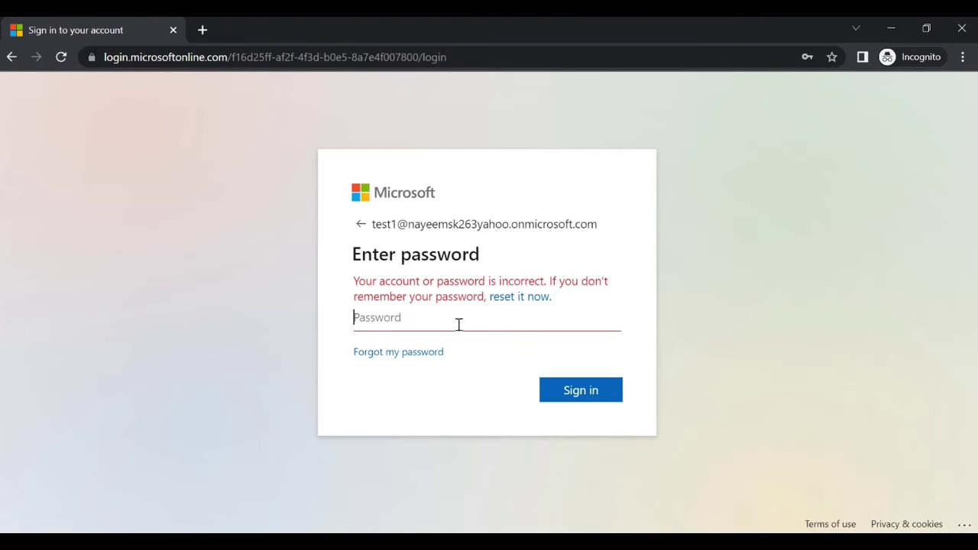
Sign in to Microsoft with the test account's saved temporary password.
{"action": "left_click", "coordinate": [459, 324]}
{"action": "left_click", "coordinate": [478, 362]}
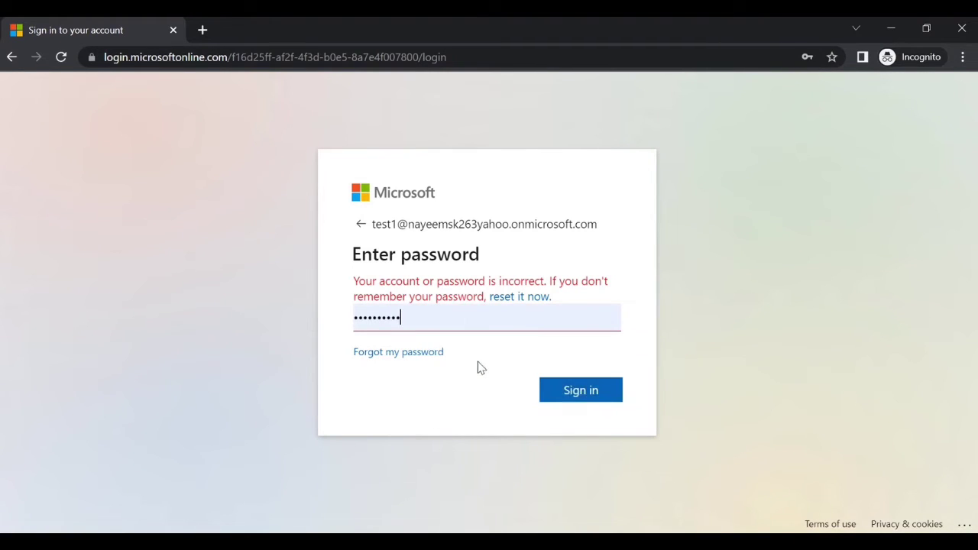
{"action": "left_click", "coordinate": [577, 397]}
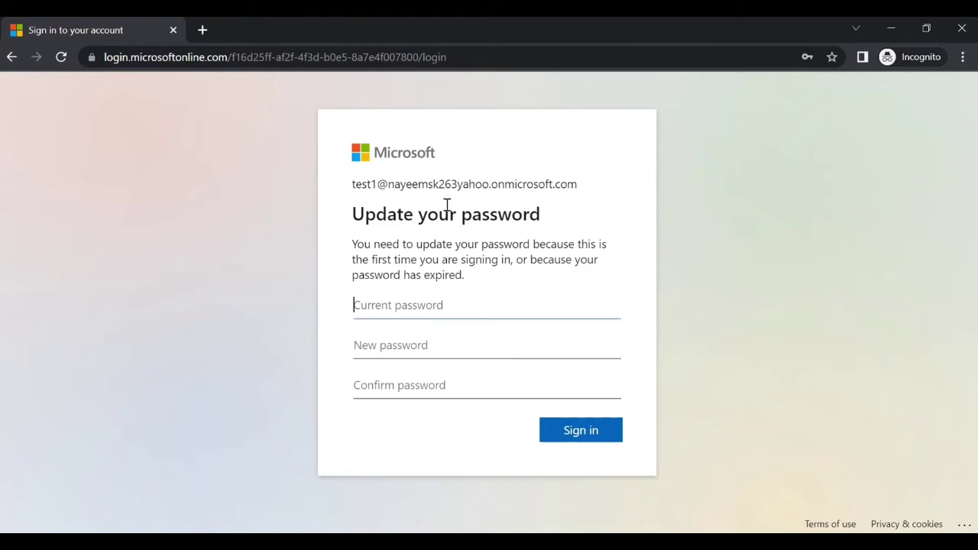
Replace the temporary password: fill the current one from the saved entry, then enter and confirm a new password.
{"action": "left_click", "coordinate": [488, 308]}
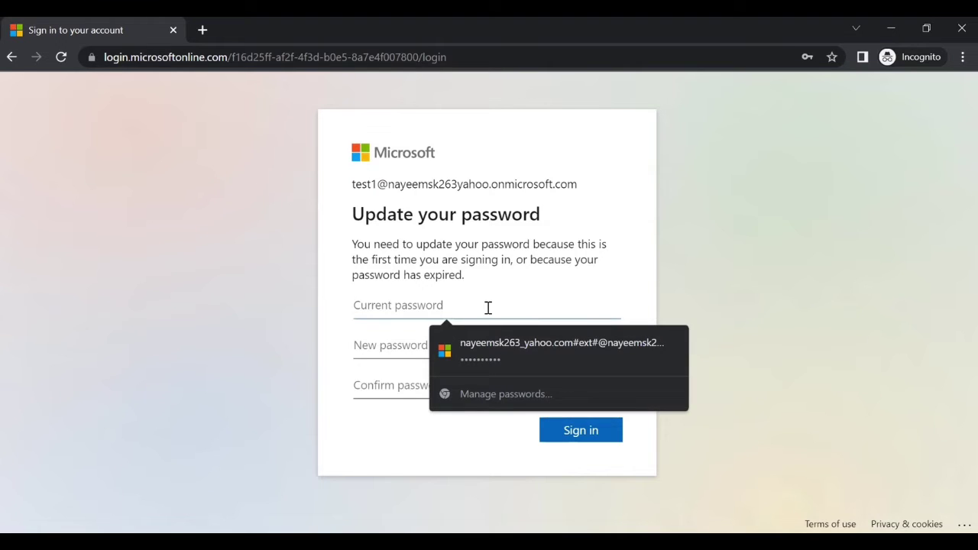
{"action": "left_click", "coordinate": [487, 352]}
{"action": "left_click", "coordinate": [422, 345]}
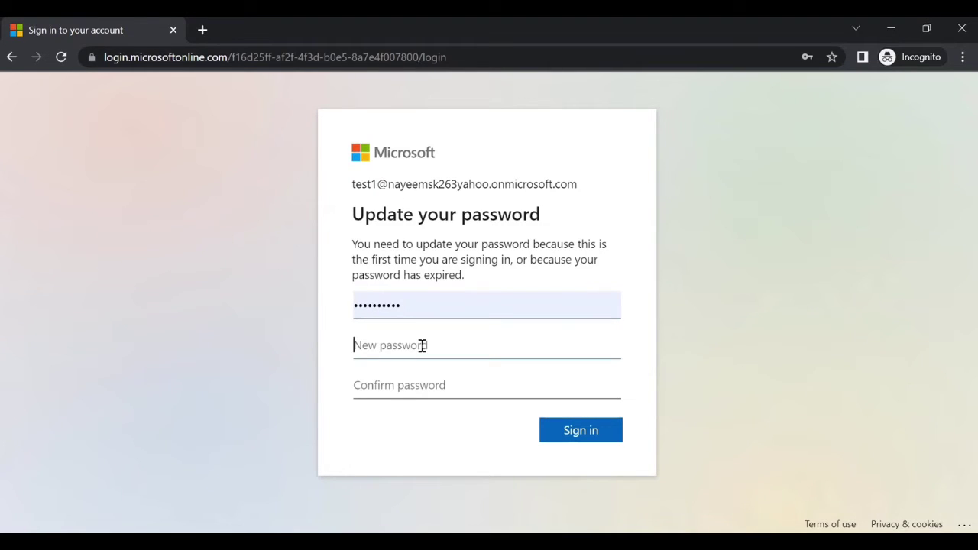
{"action": "type", "text": "P"}
{"action": "key", "text": "BackSpace"}
{"action": "key", "text": "Tab"}
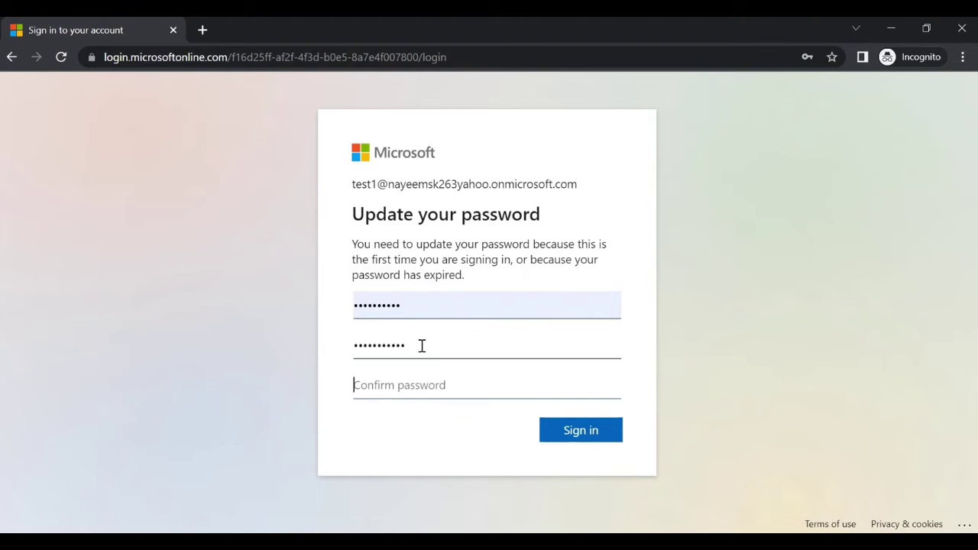
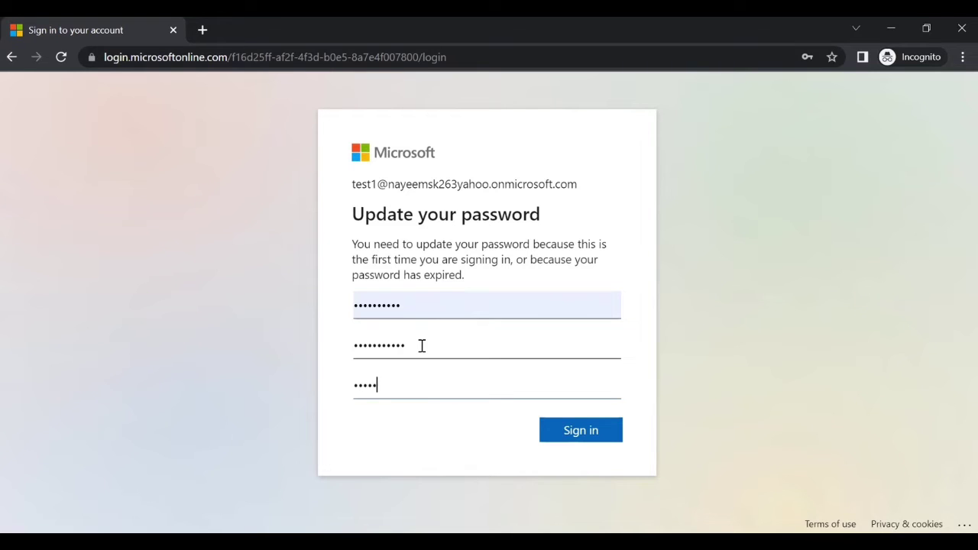
{"action": "left_click", "coordinate": [582, 440]}
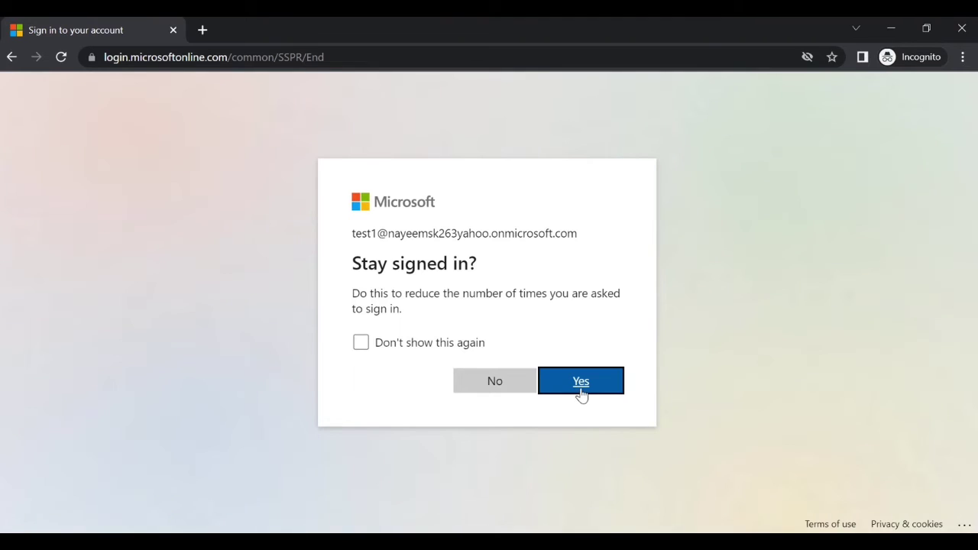
Stay signed in, dismiss the Work your way tour, and open the test user's account menu.
{"action": "left_click", "coordinate": [581, 391]}
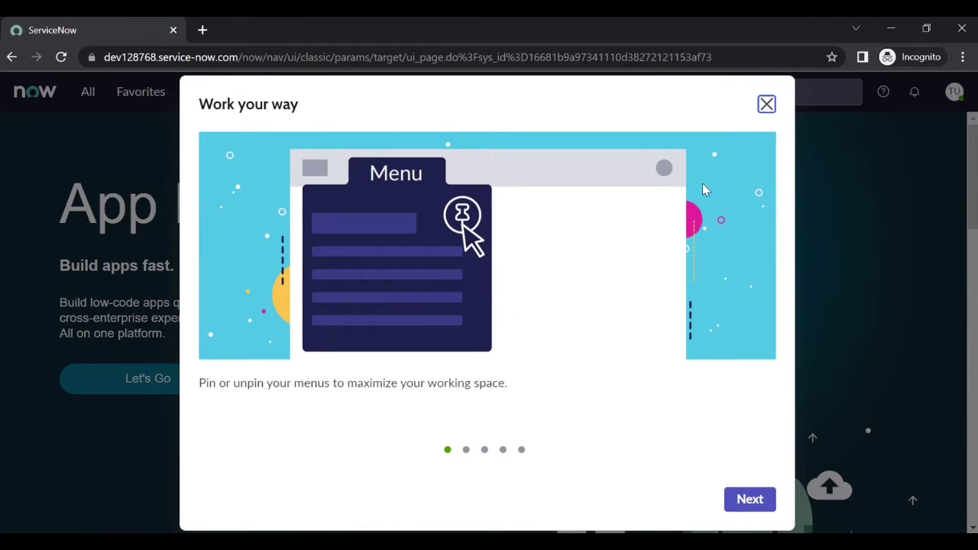
{"action": "left_click", "coordinate": [766, 104]}
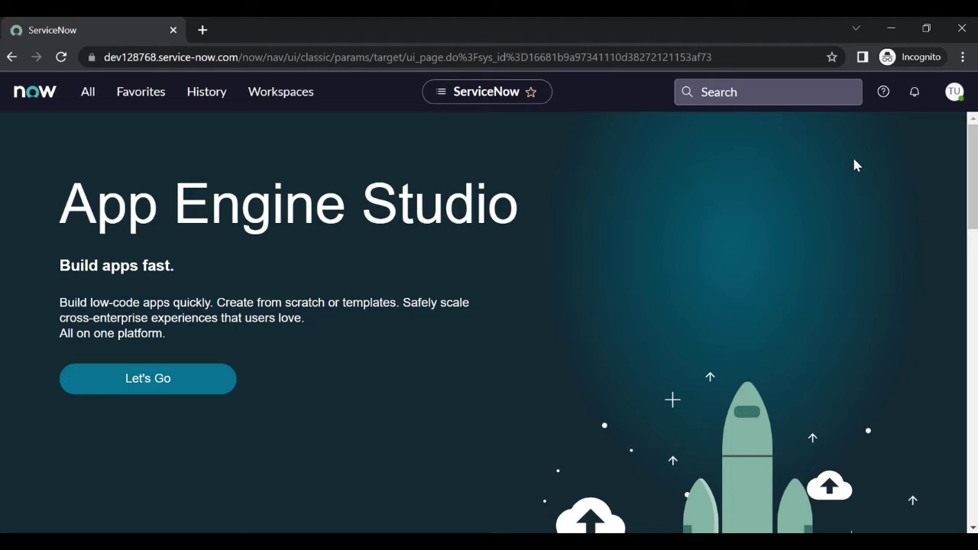
{"action": "left_click", "coordinate": [952, 95]}
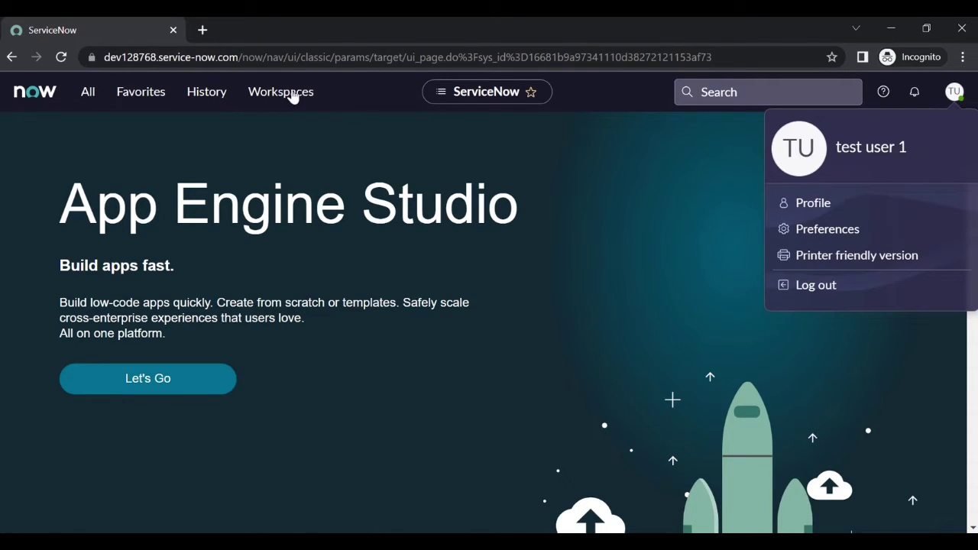
Select the instance domain, log the test user out, and open a new private tab.
{"action": "left_click_drag", "start_coordinate": [239, 57], "coordinate": [84, 58]}
{"action": "key", "text": "ctrl+c"}
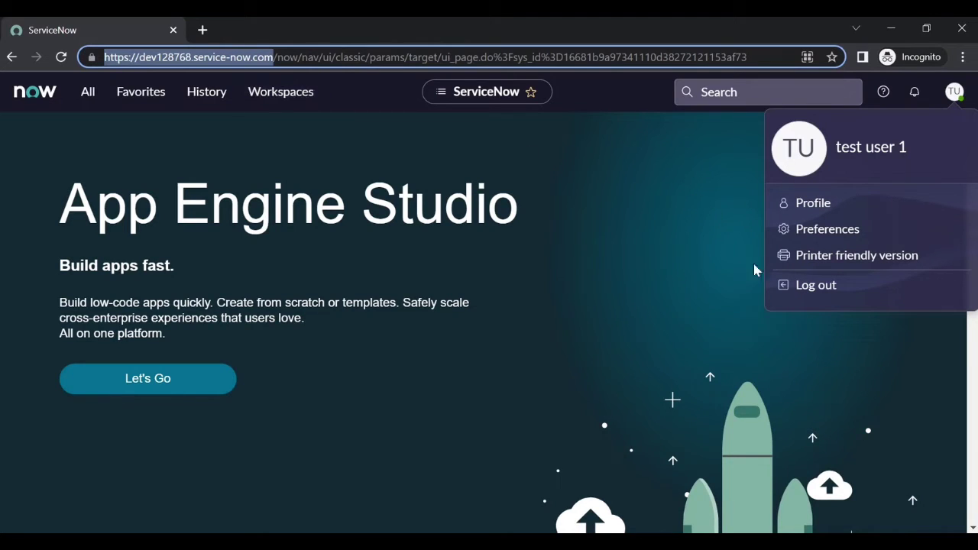
{"action": "left_click", "coordinate": [812, 288]}
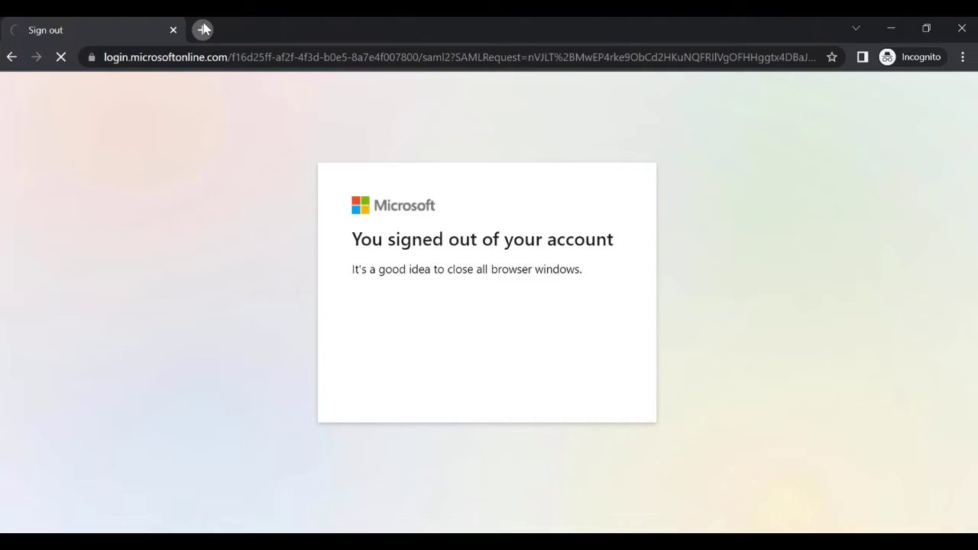
{"action": "left_click", "coordinate": [203, 30]}
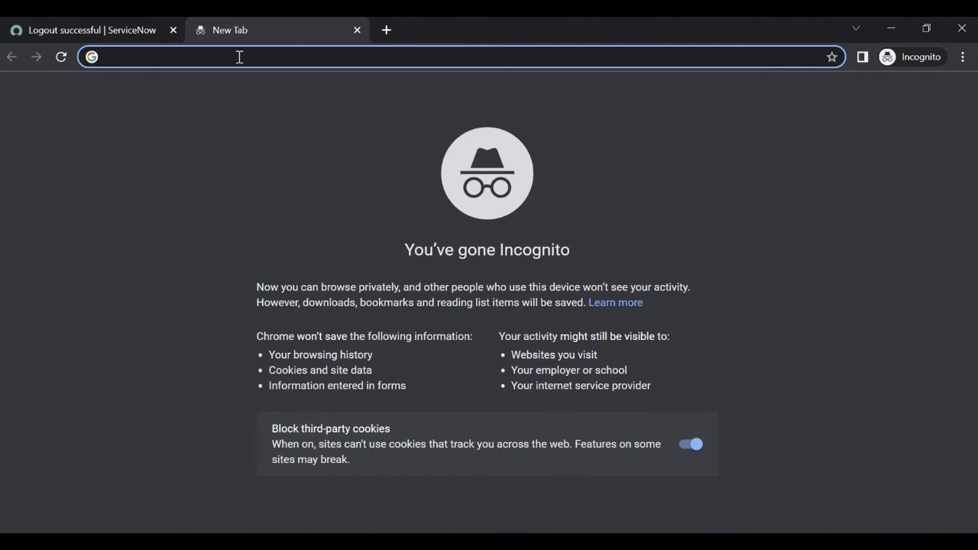
Load the instance's /sp Service Portal address in the private tab.
{"action": "key", "text": "ctrl+v"}
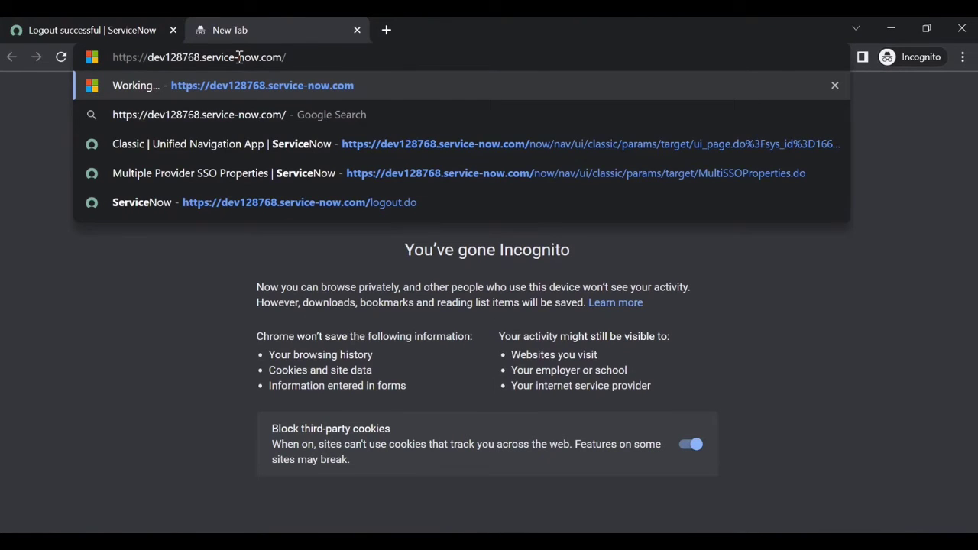
{"action": "type", "text": "sp"}
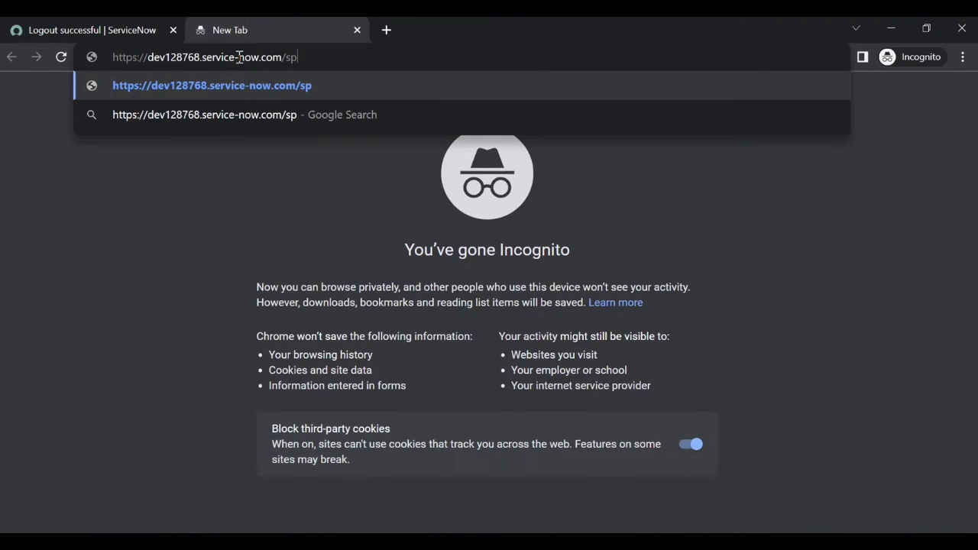
{"action": "key", "text": "Return"}
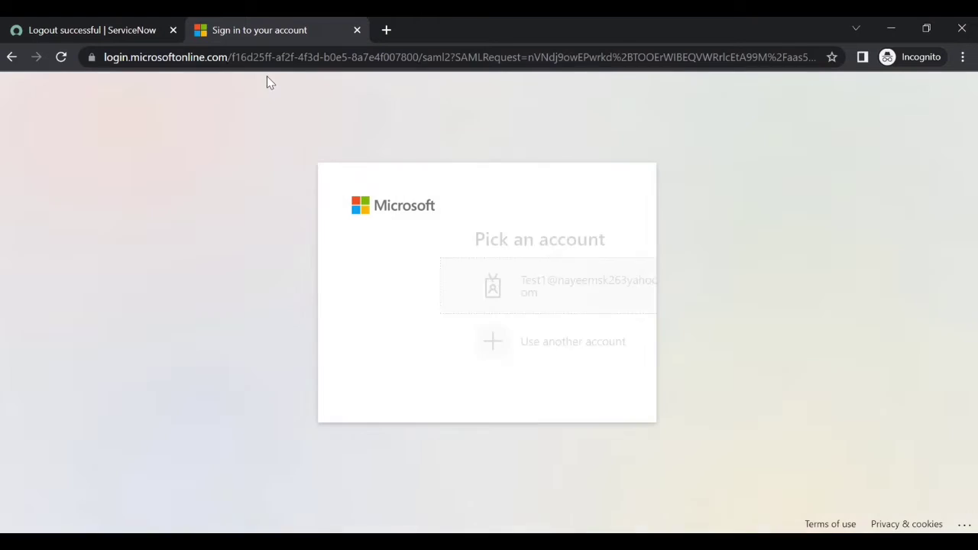
Sign in as the Test1 account with its password and choose to stay signed in.
{"action": "left_click", "coordinate": [433, 287]}
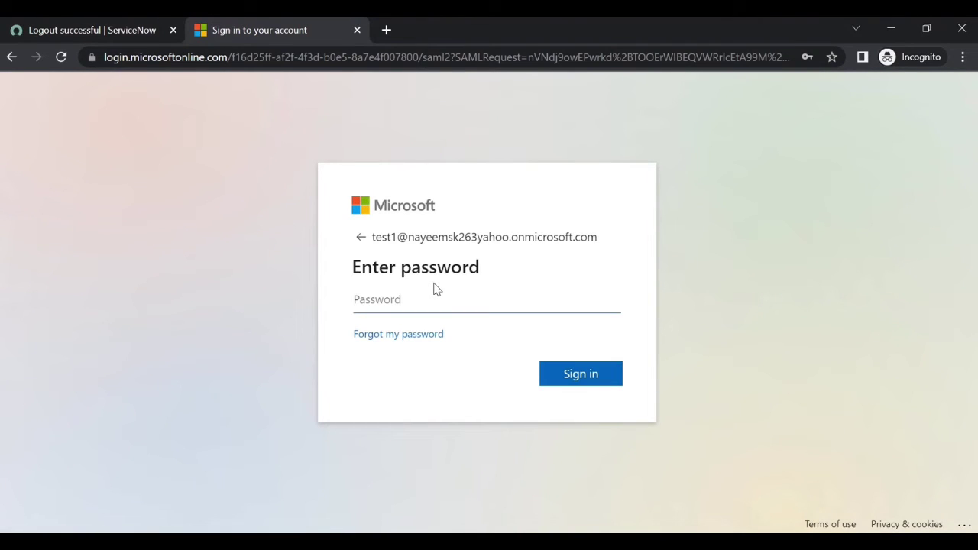
{"action": "type", "text": "********"}
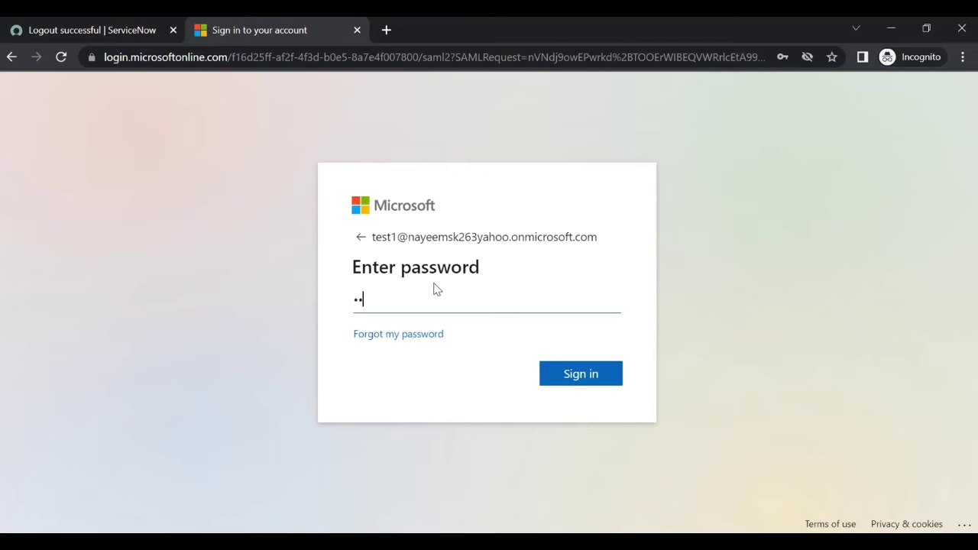
{"action": "type", "text": "***"}
{"action": "left_click", "coordinate": [576, 381]}
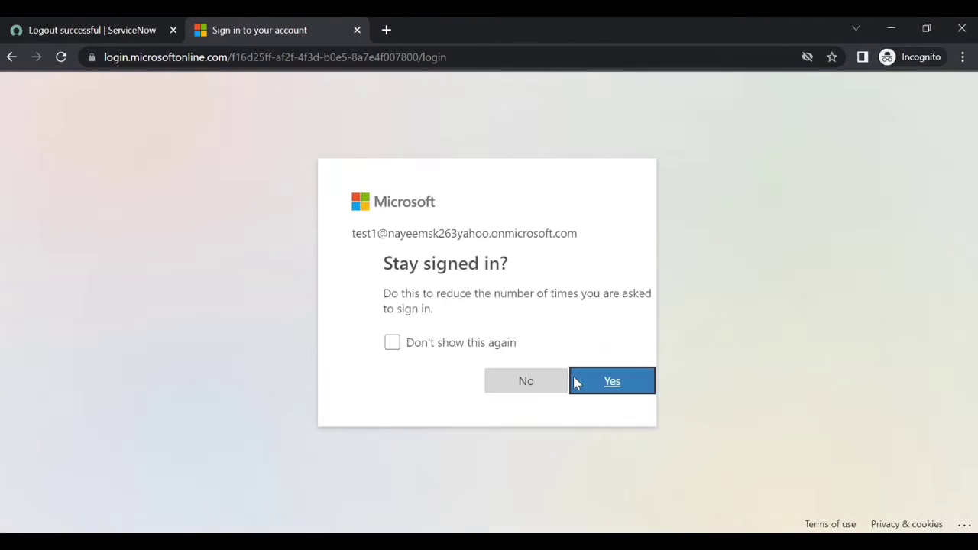
{"action": "left_click", "coordinate": [577, 382]}
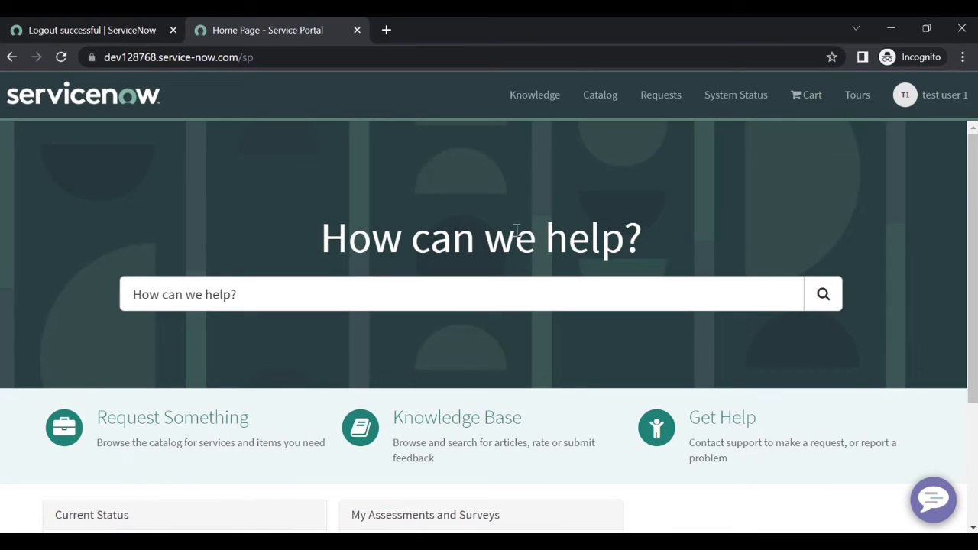
Remove 'sp' from the portal URL and load the instance's root address.
{"action": "left_click", "coordinate": [277, 59]}
{"action": "double_click", "coordinate": [277, 59]}
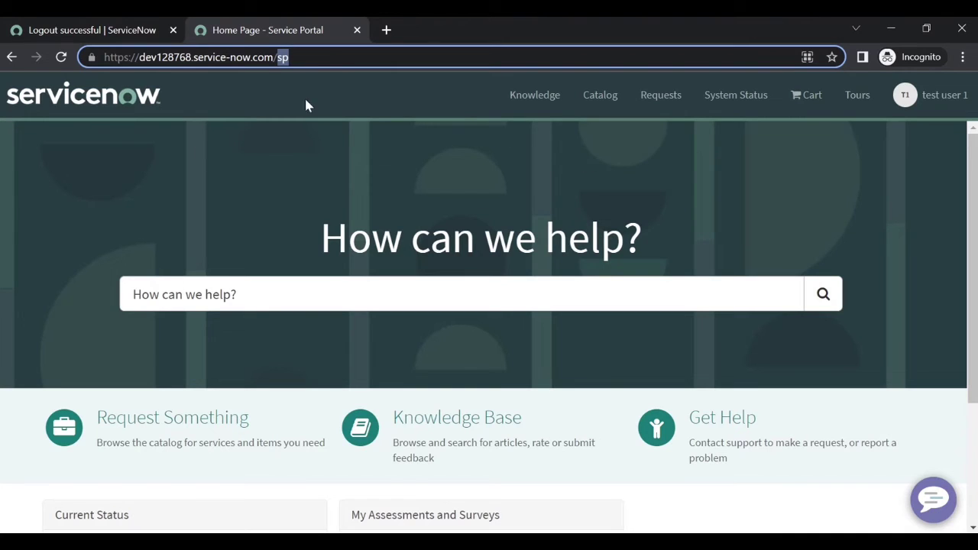
{"action": "left_click", "coordinate": [321, 55]}
{"action": "key", "text": "BackSpace"}
{"action": "key", "text": "BackSpace"}
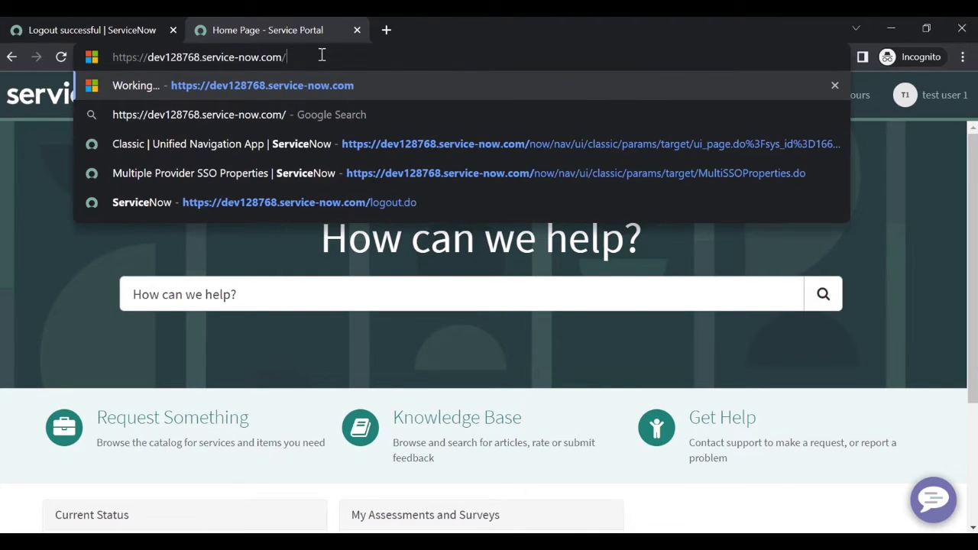
{"action": "key", "text": "Return"}
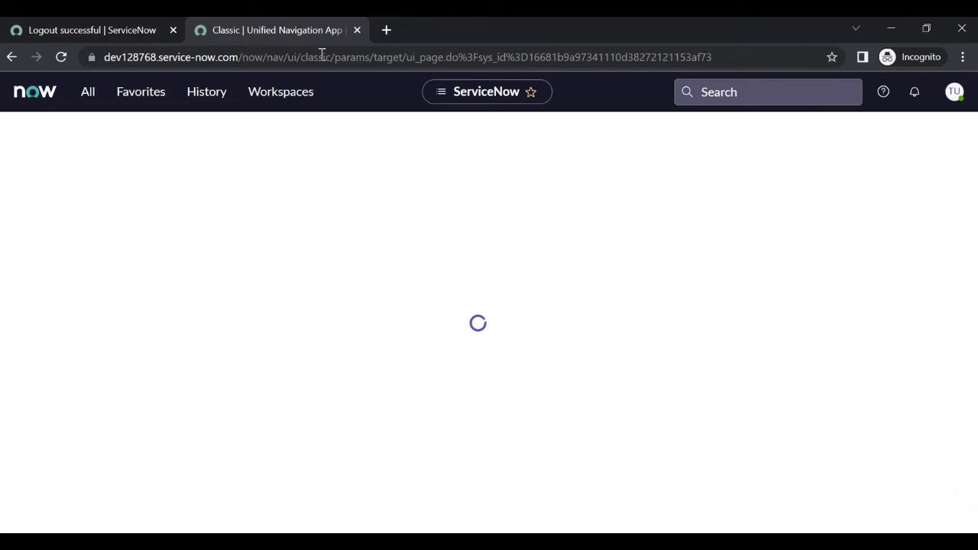
Log the first test user out, then reload the instance's base address without the logout path.
{"action": "left_click", "coordinate": [956, 95]}
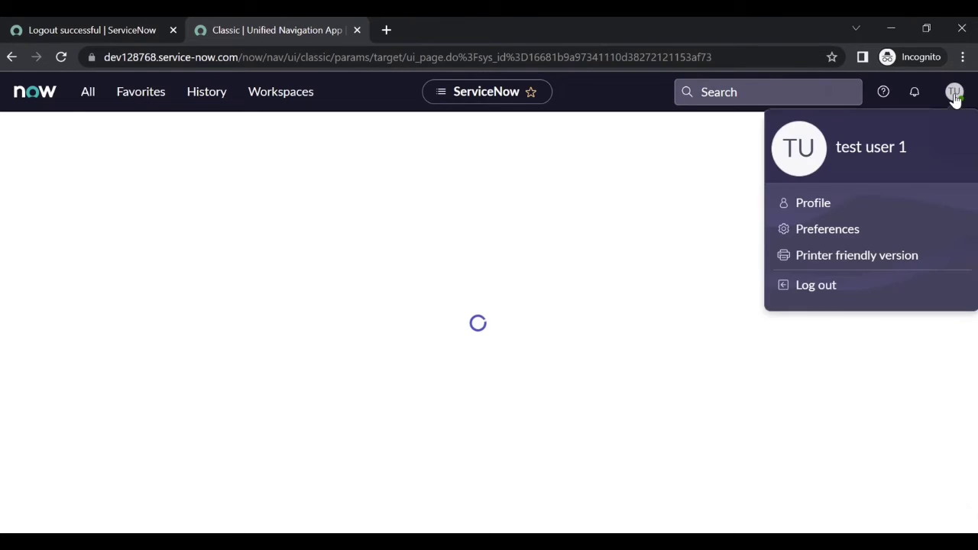
{"action": "left_click", "coordinate": [825, 289]}
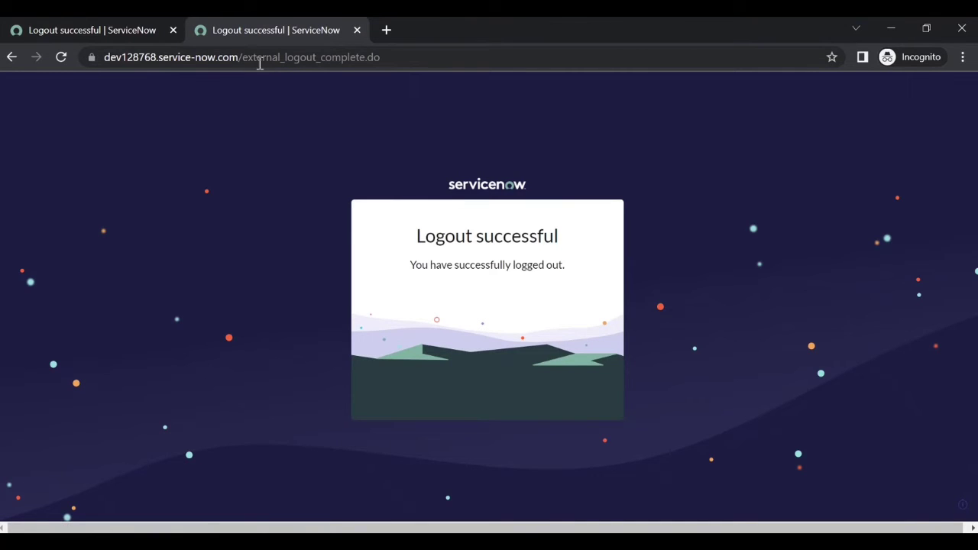
{"action": "left_click", "coordinate": [244, 58]}
{"action": "left_click_drag", "start_coordinate": [244, 58], "coordinate": [434, 43]}
{"action": "key", "text": "BackSpace"}
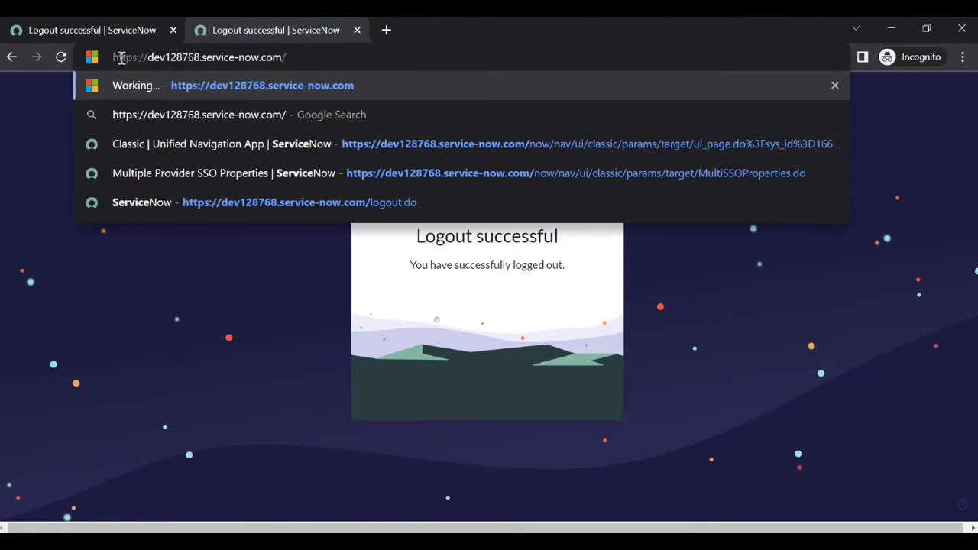
{"action": "left_click_drag", "start_coordinate": [115, 58], "coordinate": [288, 48]}
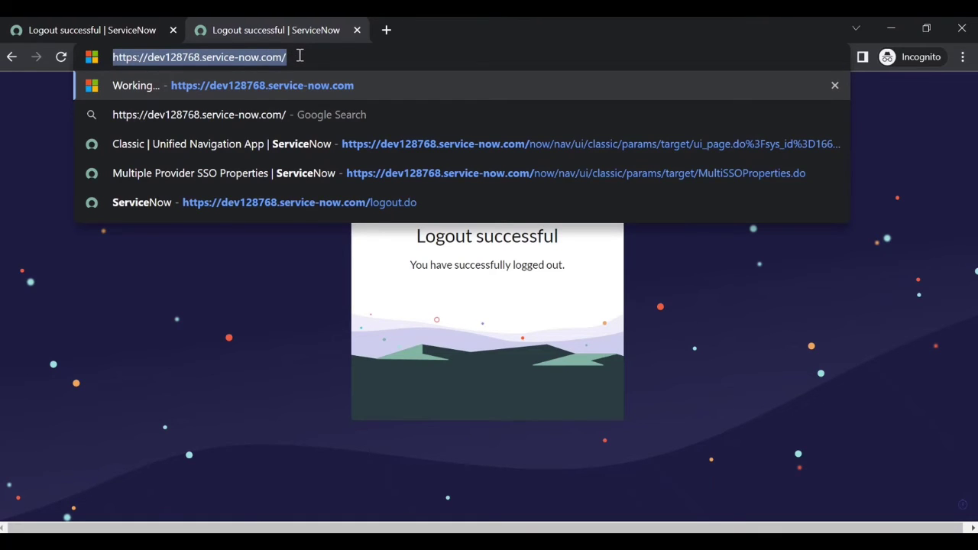
{"action": "left_click", "coordinate": [300, 55]}
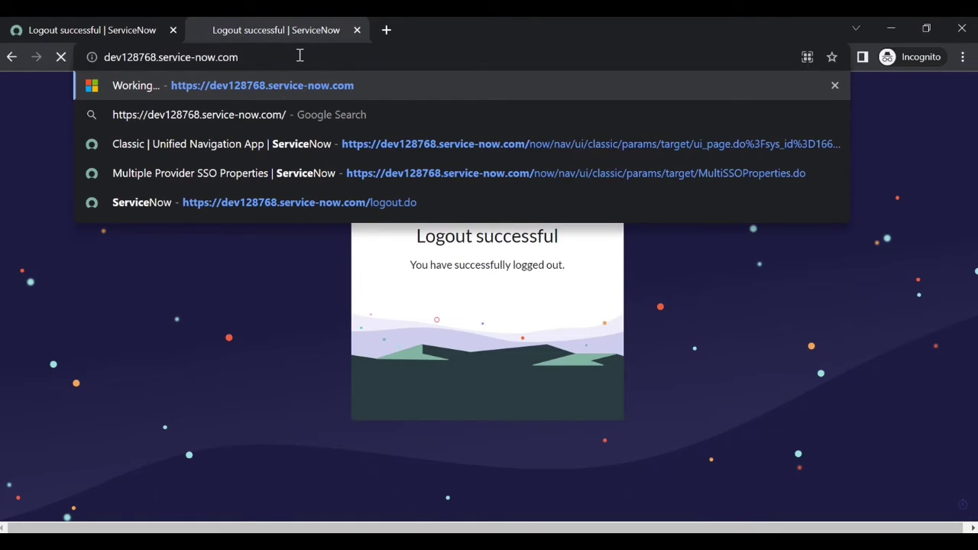
{"action": "key", "text": "Return"}
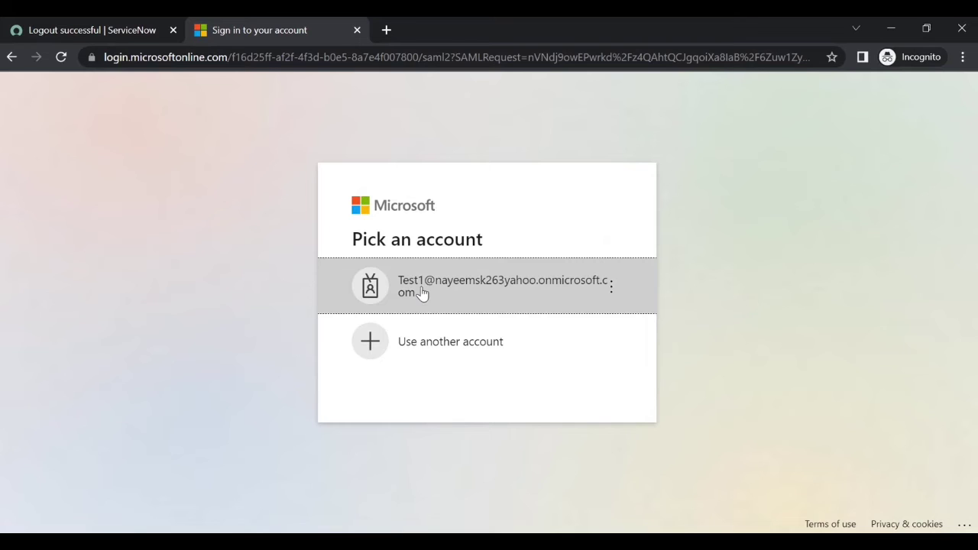
Choose another account and enter the second test user's email.
{"action": "left_click", "coordinate": [431, 355]}
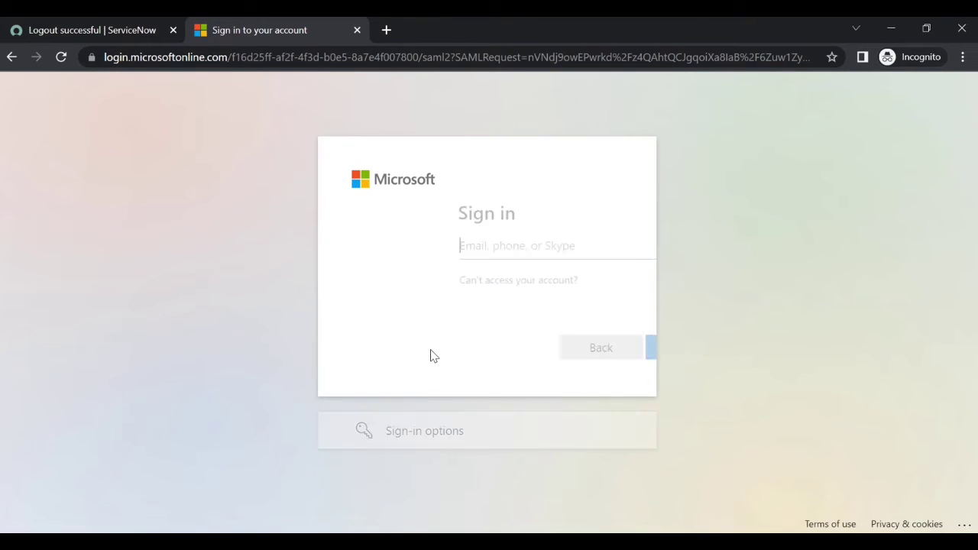
{"action": "left_click", "coordinate": [484, 242]}
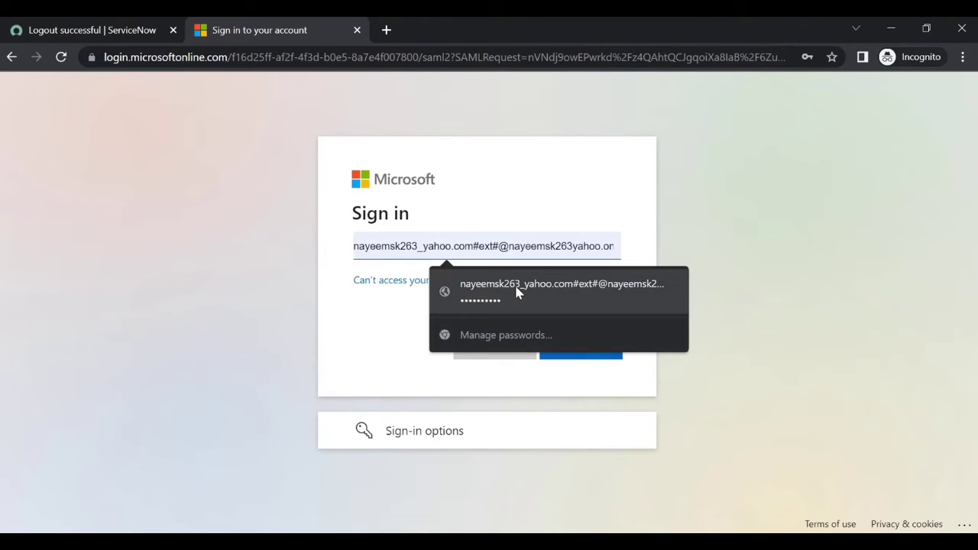
{"action": "left_click", "coordinate": [517, 291]}
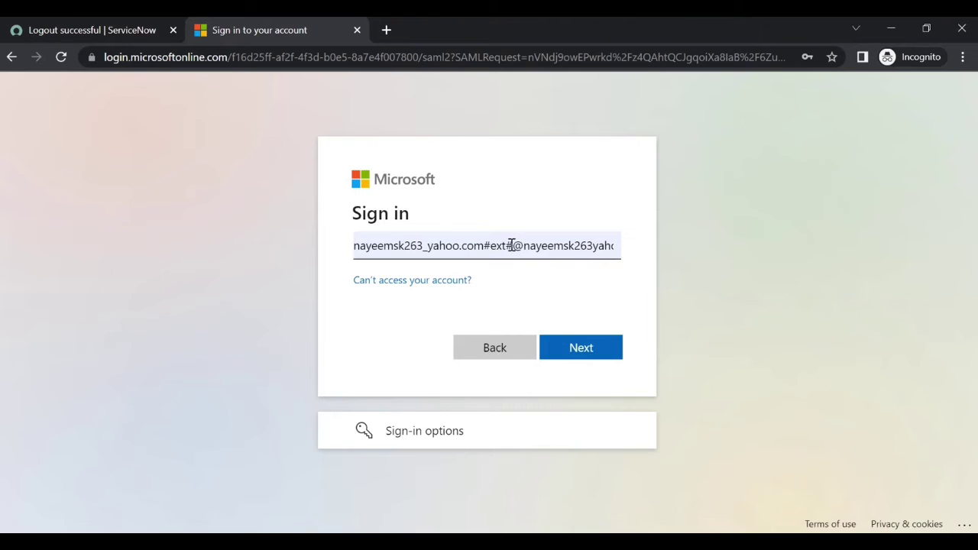
{"action": "left_click", "coordinate": [513, 244]}
{"action": "key", "text": "BackSpace"}
{"action": "key", "text": "BackSpace"}
{"action": "key", "text": "BackSpace"}
{"action": "key", "text": "BackSpace"}
{"action": "key", "text": "BackSpace"}
{"action": "key", "text": "BackSpace"}
{"action": "key", "text": "BackSpace"}
{"action": "key", "text": "BackSpace"}
{"action": "key", "text": "BackSpace"}
{"action": "key", "text": "BackSpace"}
{"action": "key", "text": "BackSpace"}
{"action": "key", "text": "BackSpace"}
{"action": "key", "text": "BackSpace"}
{"action": "key", "text": "BackSpace"}
{"action": "key", "text": "BackSpace"}
{"action": "key", "text": "BackSpace"}
{"action": "key", "text": "BackSpace"}
{"action": "key", "text": "BackSpace"}
{"action": "key", "text": "BackSpace"}
{"action": "key", "text": "BackSpace"}
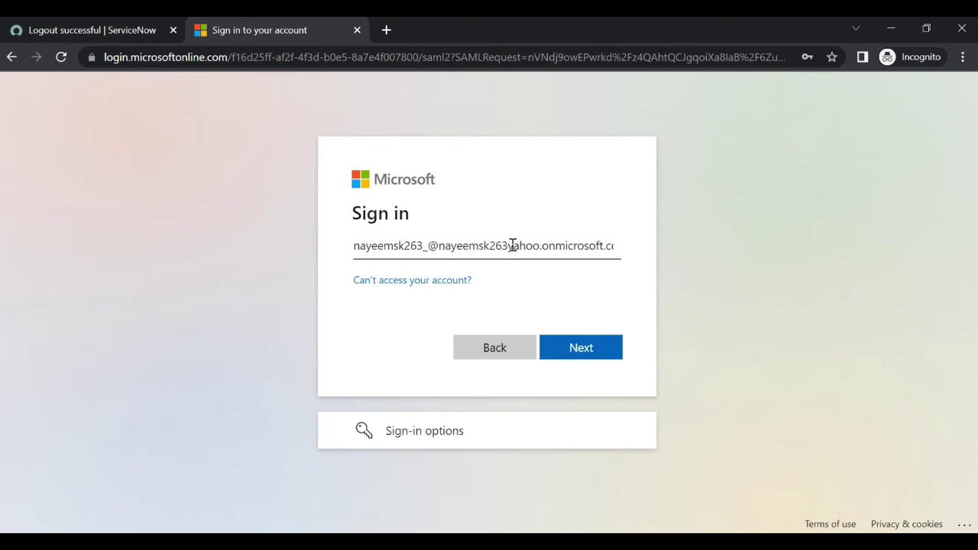
{"action": "type", "text": "test"}
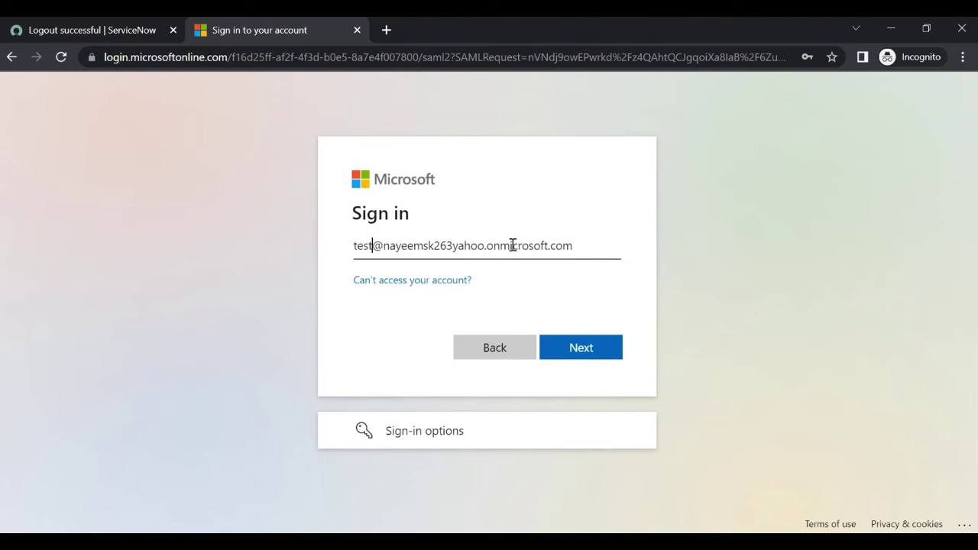
{"action": "type", "text": "2"}
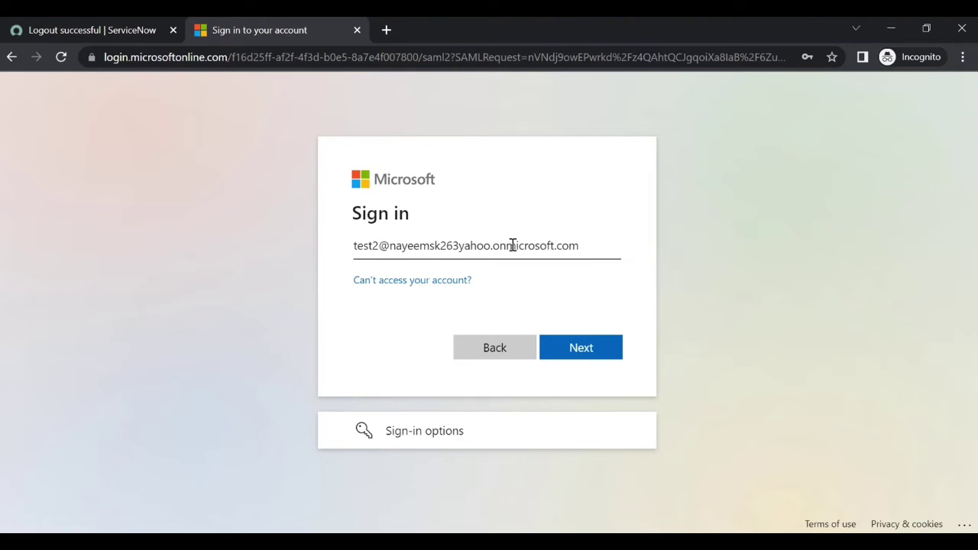
{"action": "left_click", "coordinate": [581, 350]}
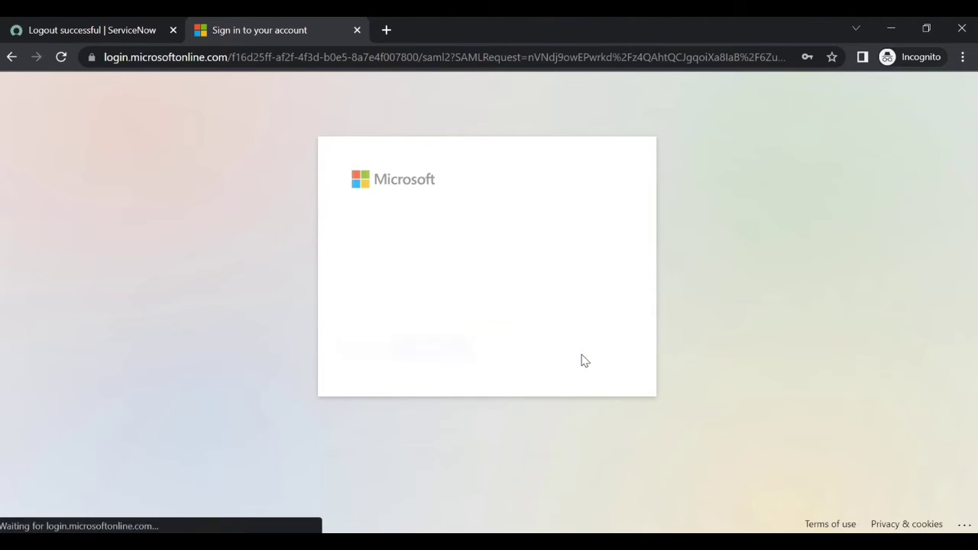
Enter the second test user's password and sign in.
{"action": "left_click", "coordinate": [477, 301]}
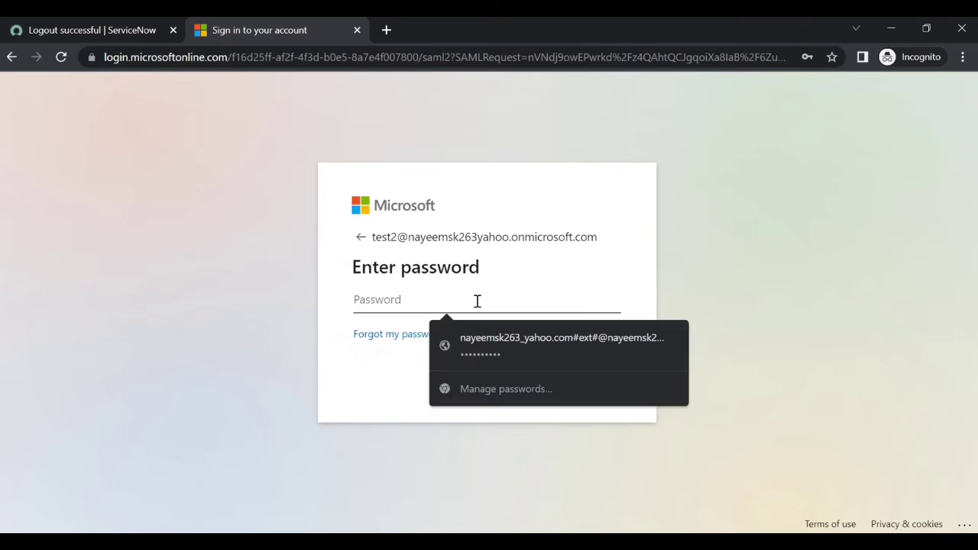
{"action": "type", "text": "a•••••••"}
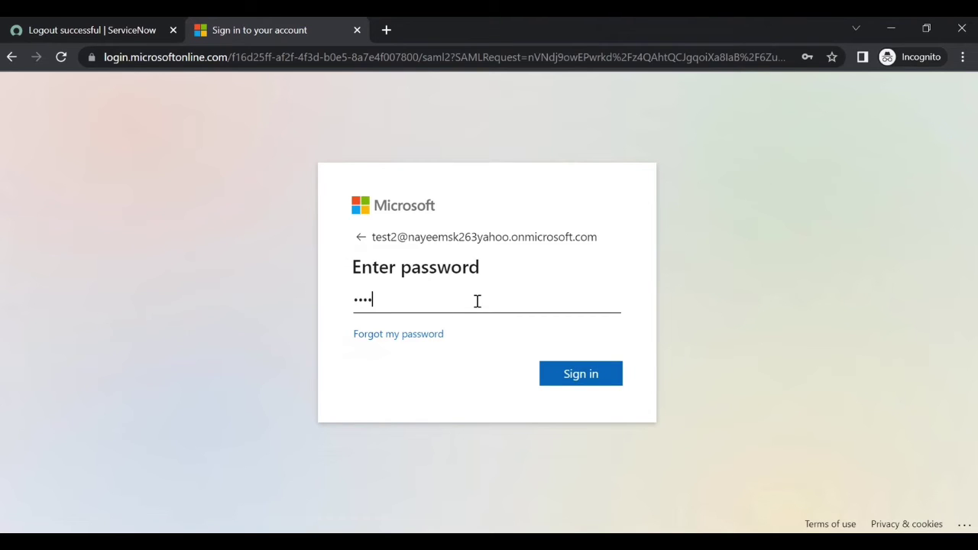
{"action": "type", "text": "•••"}
{"action": "left_click", "coordinate": [587, 381]}
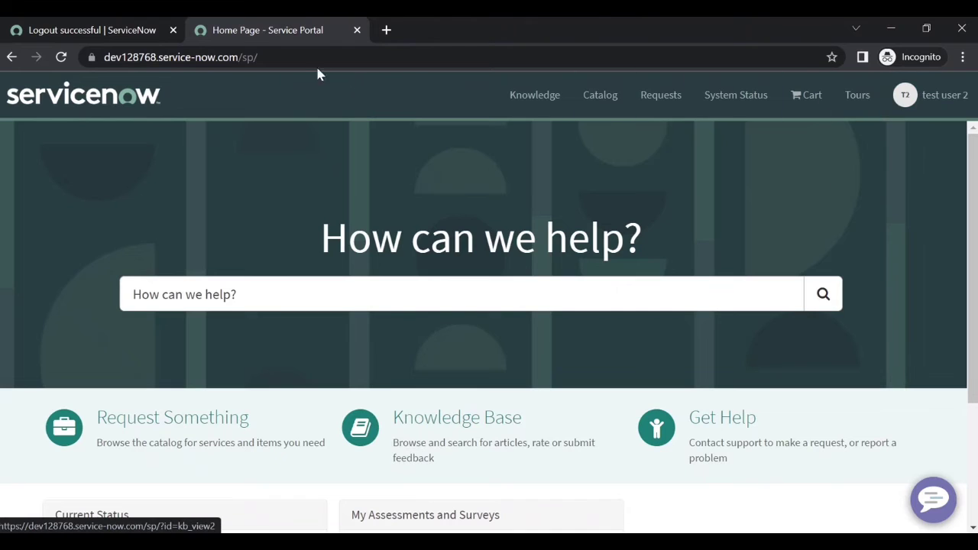
{"action": "left_click", "coordinate": [293, 55]}
{"action": "left_click", "coordinate": [293, 55]}
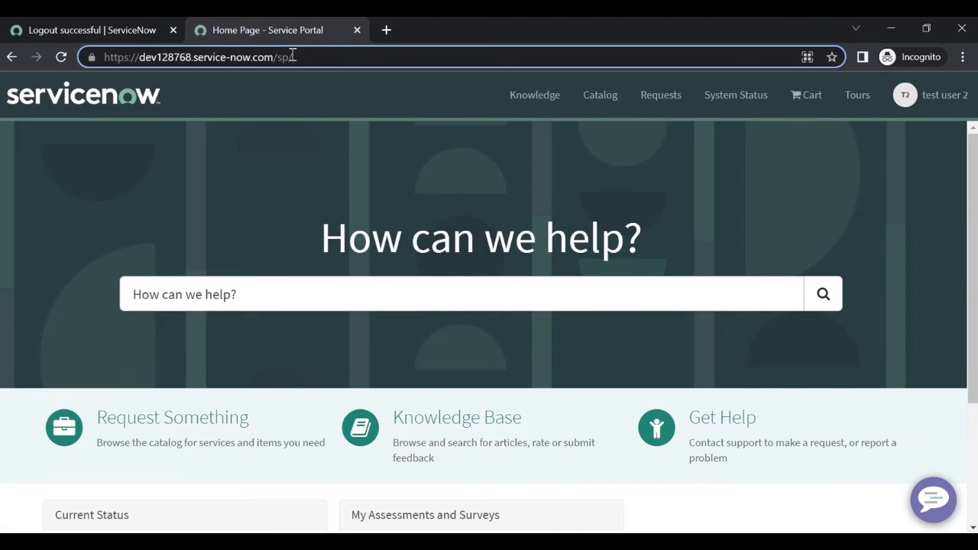
{"action": "key", "text": "BackSpace"}
{"action": "key", "text": "BackSpace"}
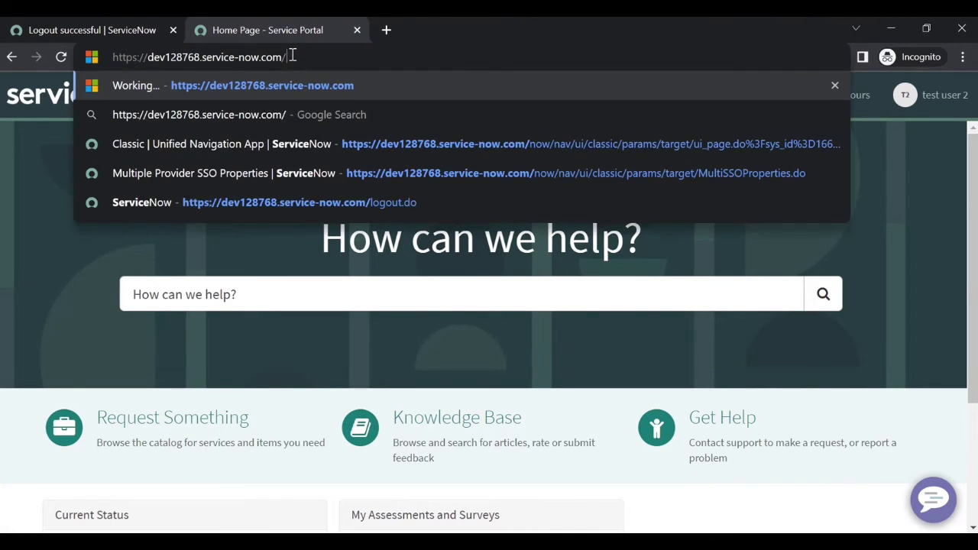
{"action": "key", "text": "Return"}
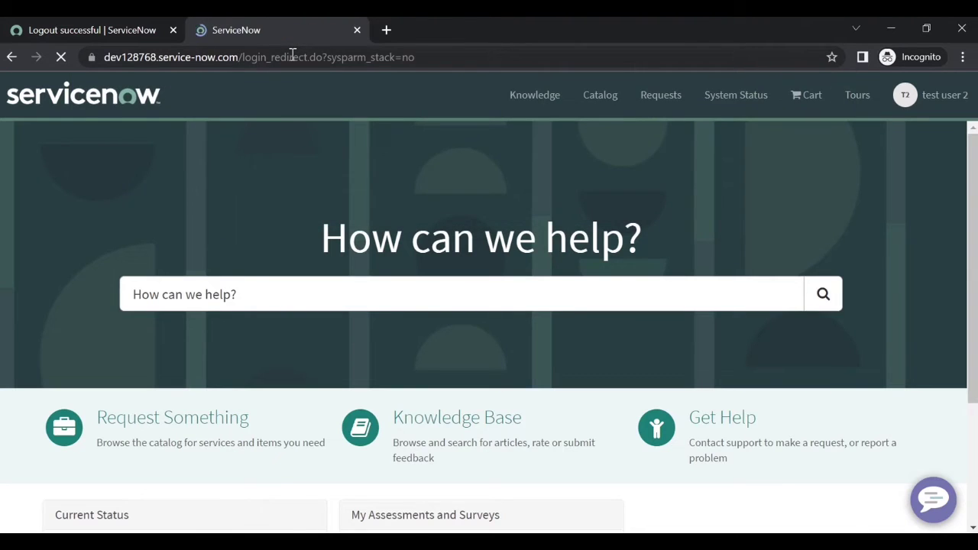
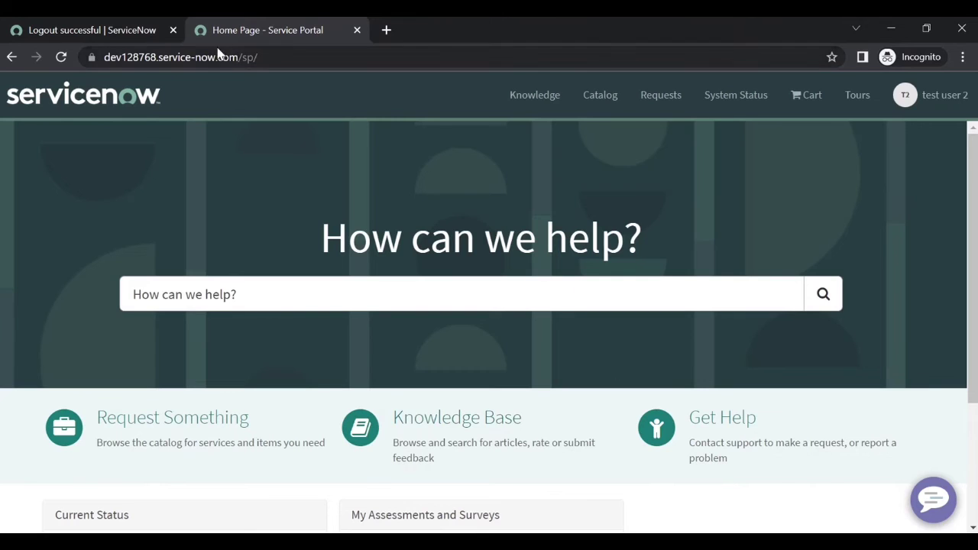
Log the test user out of the Service Portal and sign in with the saved administrator Microsoft account.
{"action": "left_click", "coordinate": [925, 108]}
{"action": "left_click", "coordinate": [892, 158]}
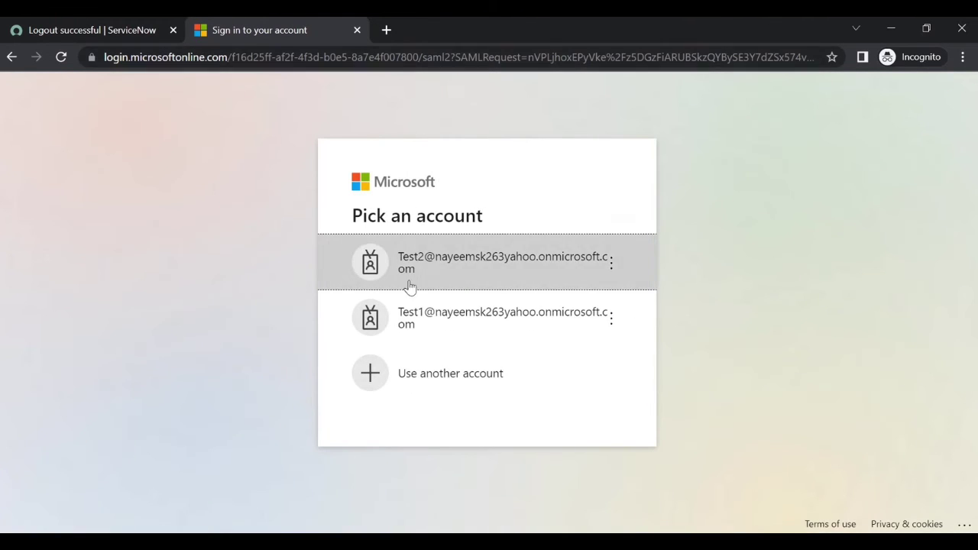
{"action": "left_click", "coordinate": [435, 374]}
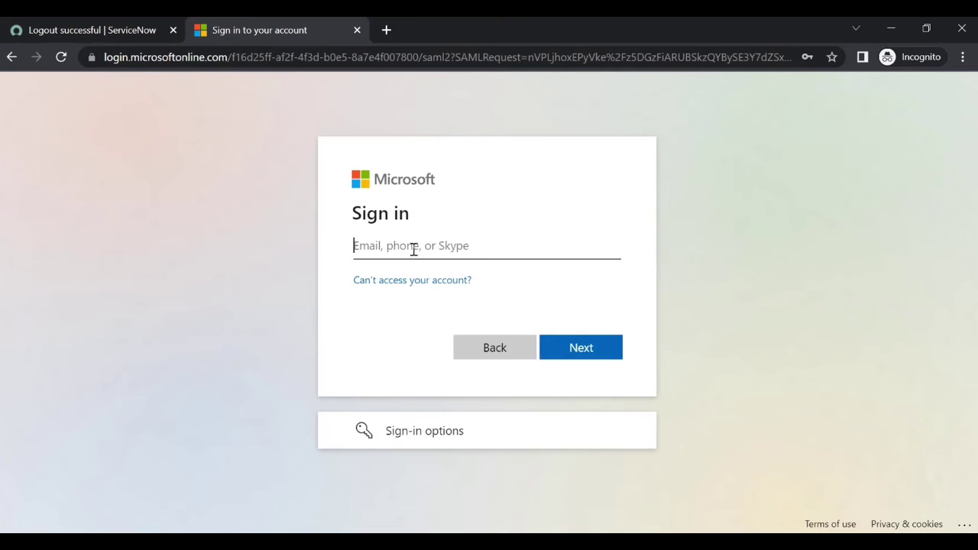
{"action": "left_click", "coordinate": [415, 246]}
{"action": "left_click", "coordinate": [488, 292]}
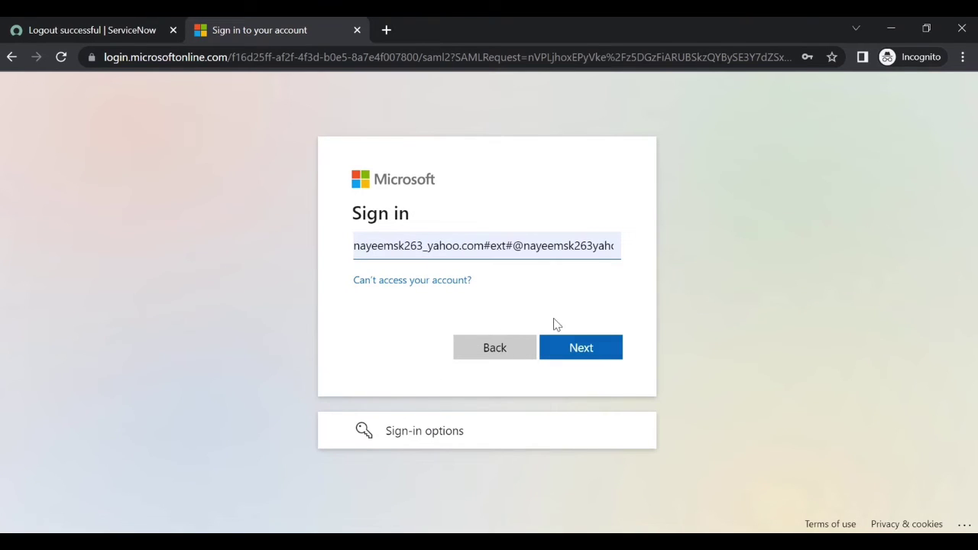
{"action": "left_click", "coordinate": [581, 356]}
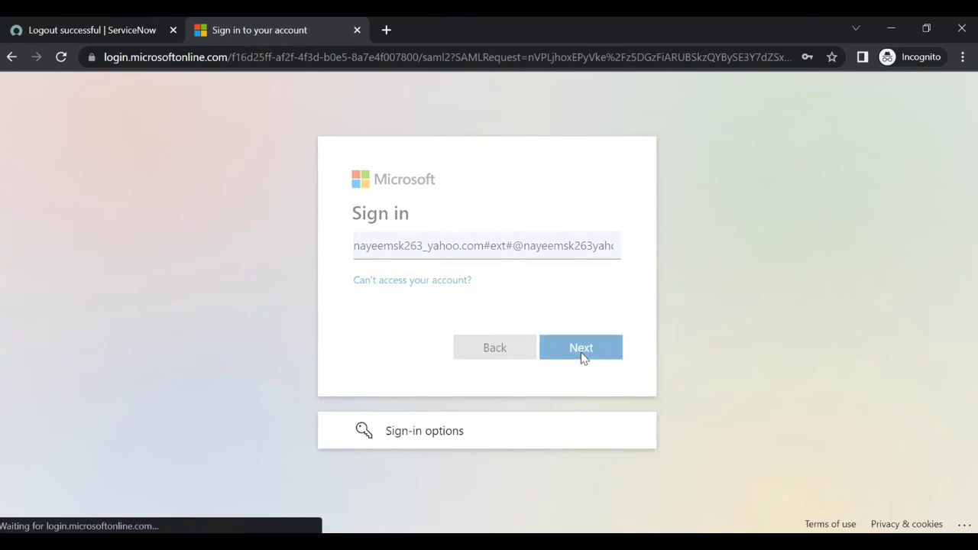
{"action": "left_click", "coordinate": [579, 376]}
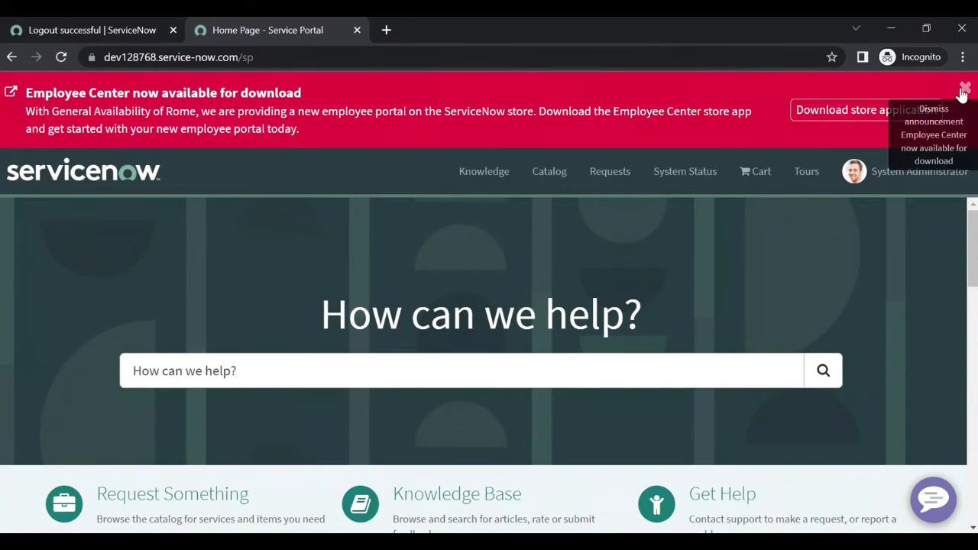
Dismiss the Employee Center banner and remove 'sp' from the URL to load the main instance page.
{"action": "left_click", "coordinate": [965, 88]}
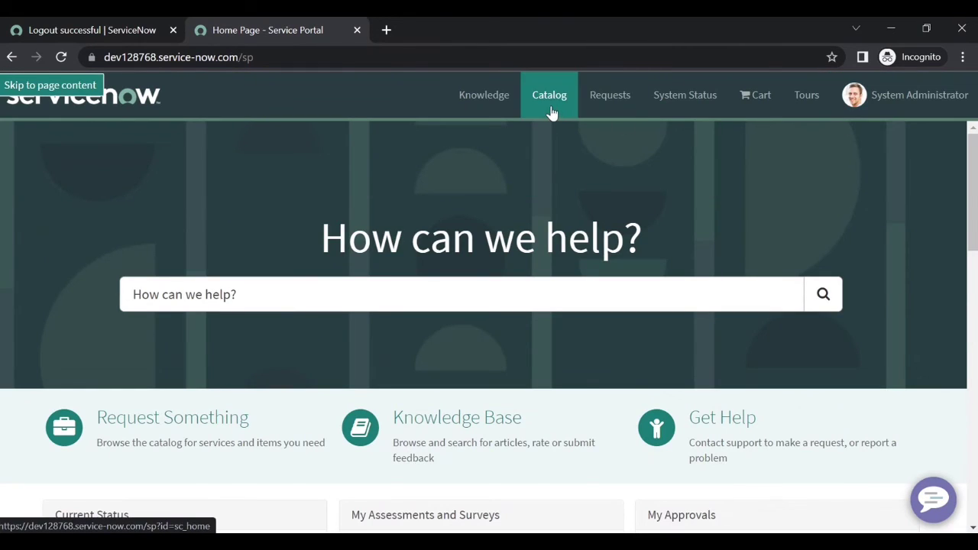
{"action": "left_click", "coordinate": [270, 58]}
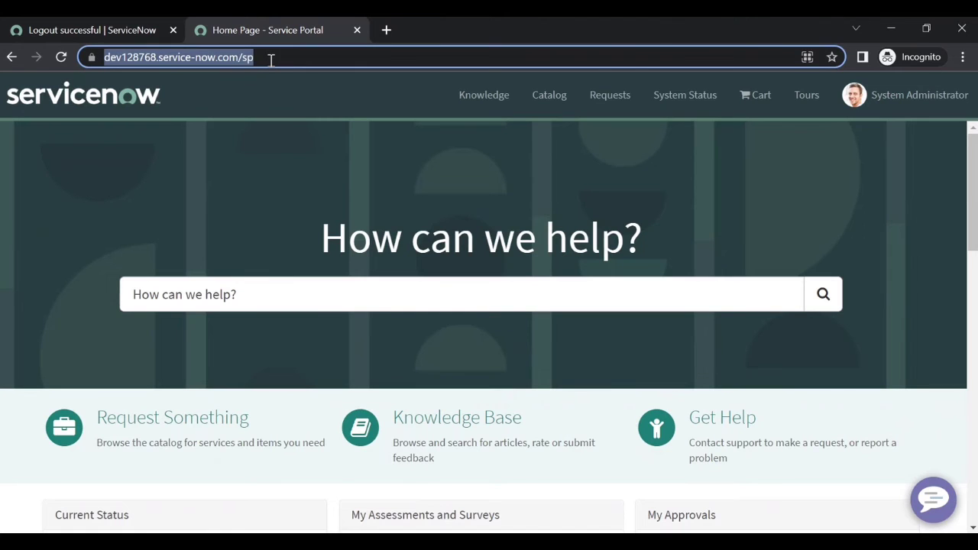
{"action": "double_click", "coordinate": [271, 58]}
{"action": "key", "text": "BackSpace"}
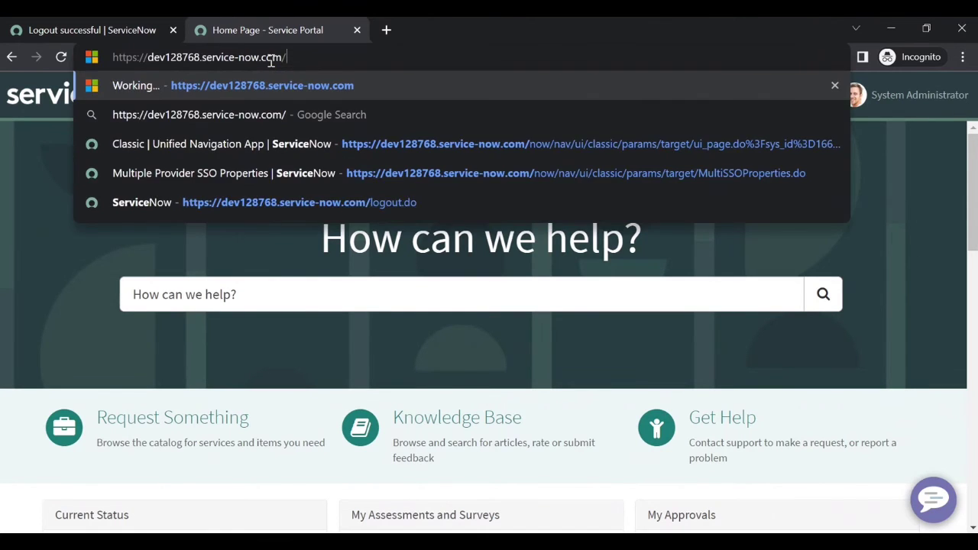
{"action": "key", "text": "Return"}
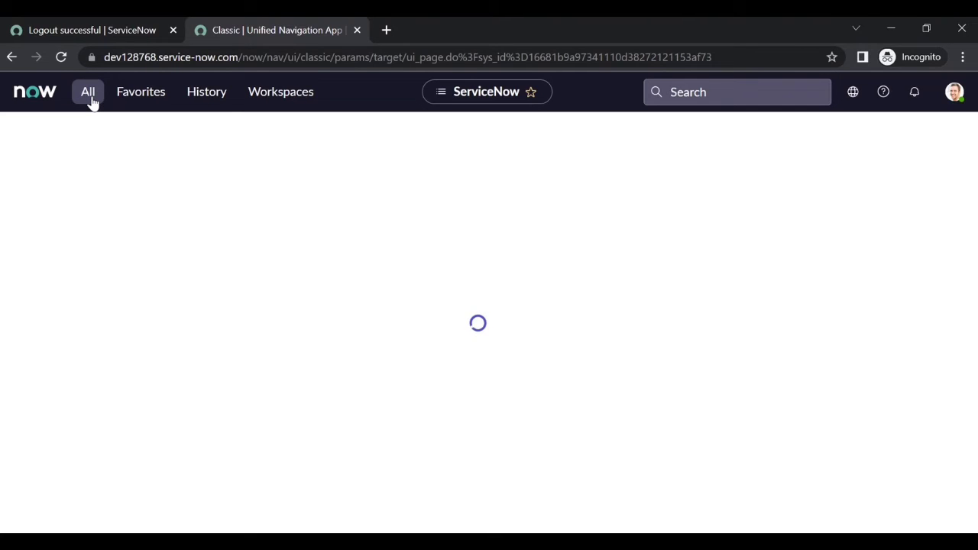
Filter the navigator for 'portal', open Service Portal > Portals, then open the Service Portal record.
{"action": "left_click", "coordinate": [89, 100]}
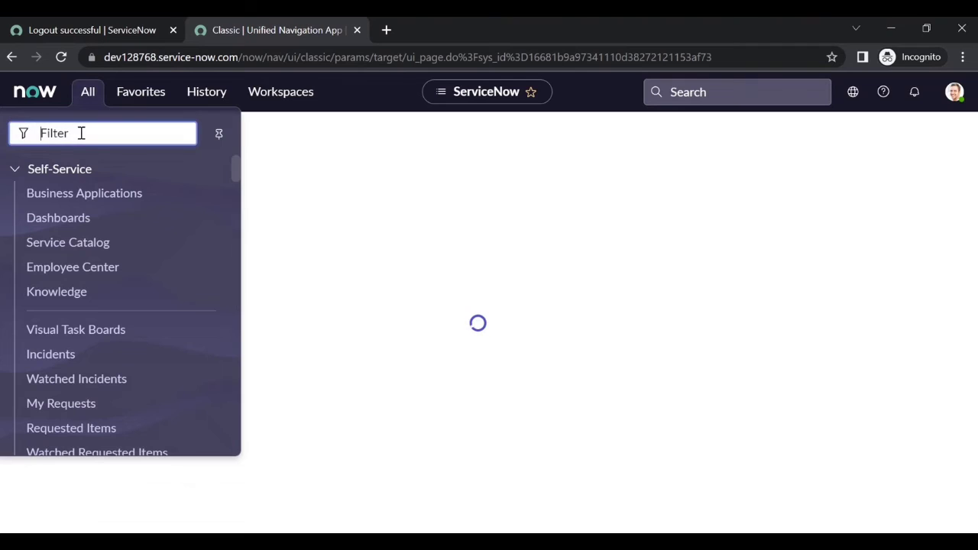
{"action": "type", "text": "portal"}
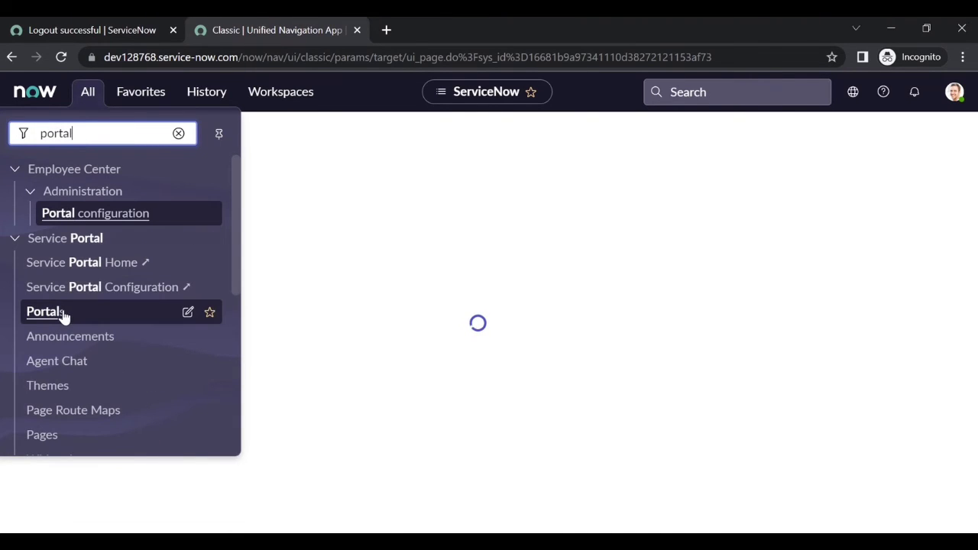
{"action": "left_click", "coordinate": [63, 315], "text": "ctrl"}
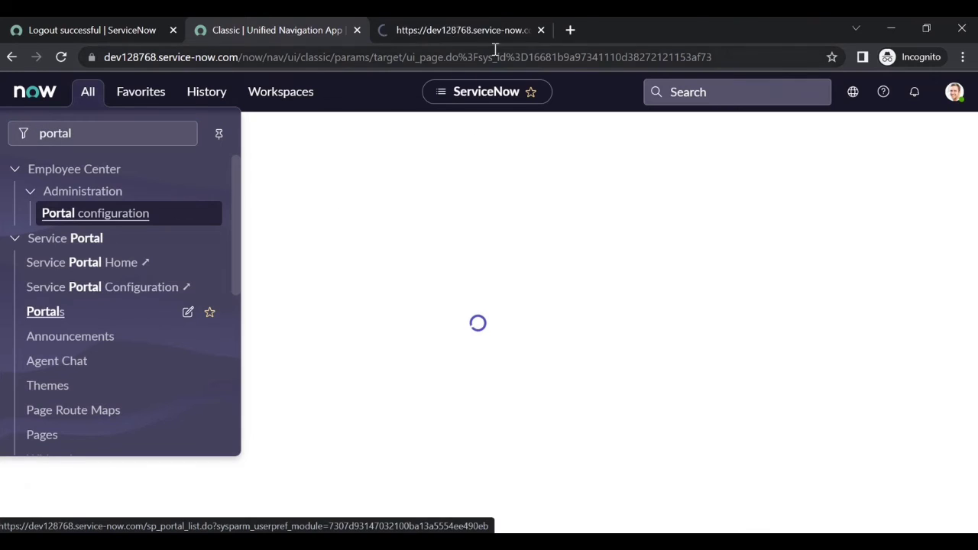
{"action": "left_click", "coordinate": [450, 32]}
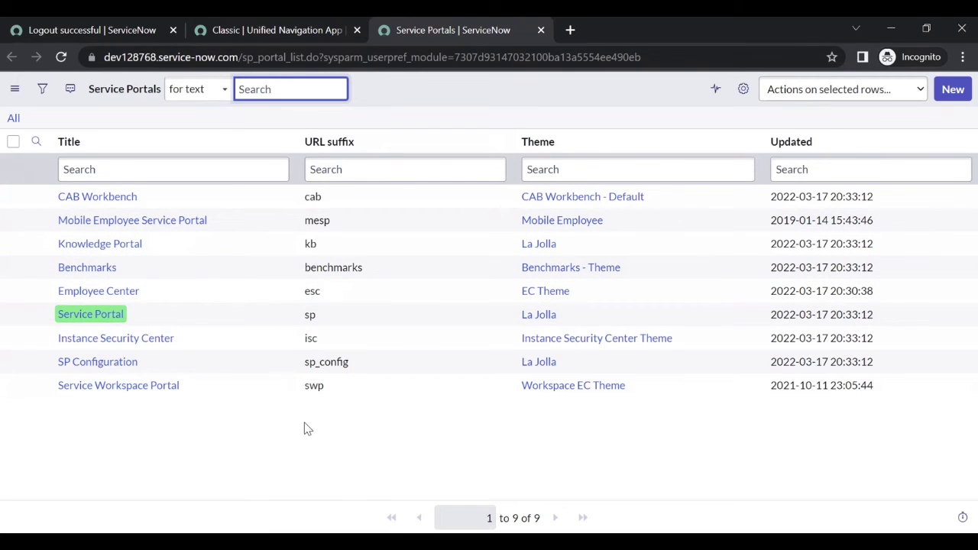
{"action": "left_click", "coordinate": [111, 318], "text": "ctrl"}
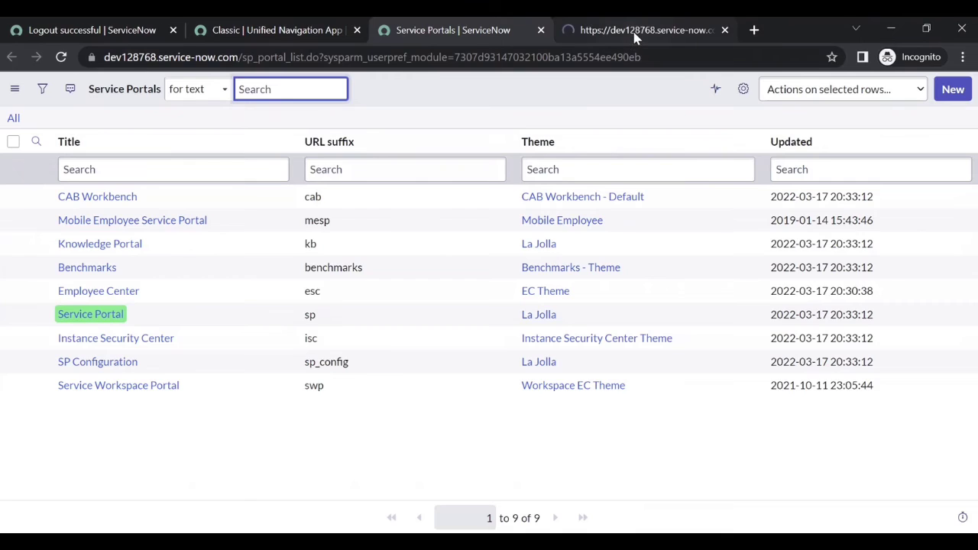
{"action": "left_click", "coordinate": [634, 32]}
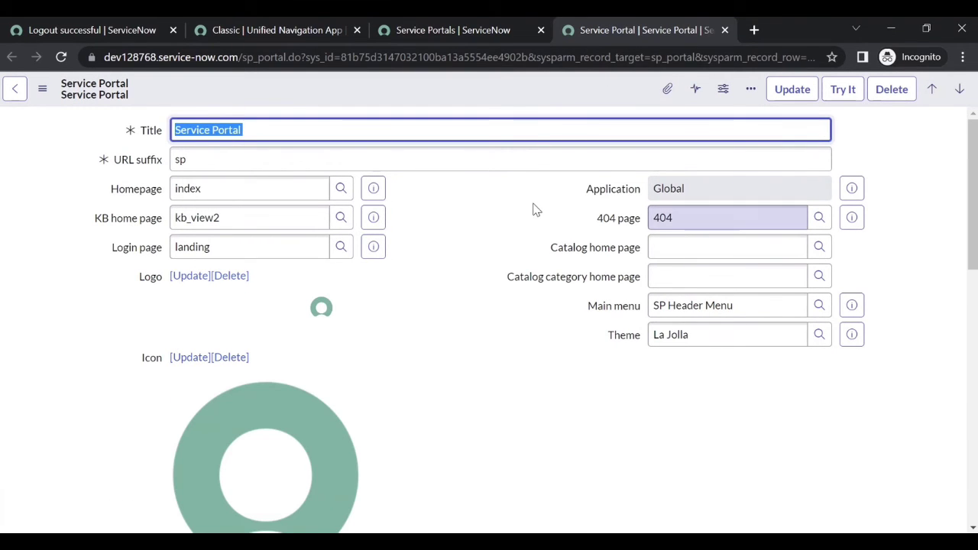
Replace the Service Portal's URL suffix 'sp' with 'spp'.
{"action": "scroll", "coordinate": [535, 211], "scroll_direction": "down", "scroll_amount": 3}
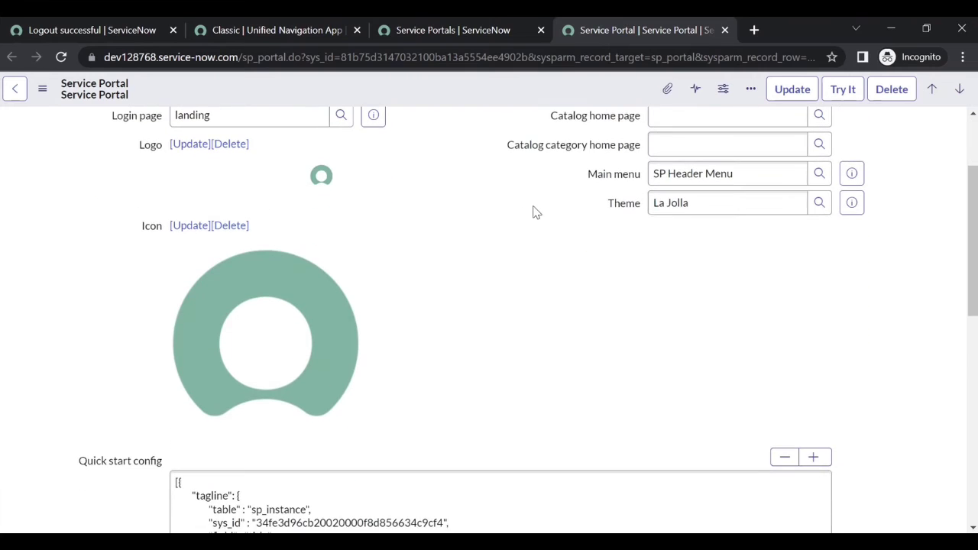
{"action": "scroll", "coordinate": [537, 212], "scroll_direction": "down", "scroll_amount": 10}
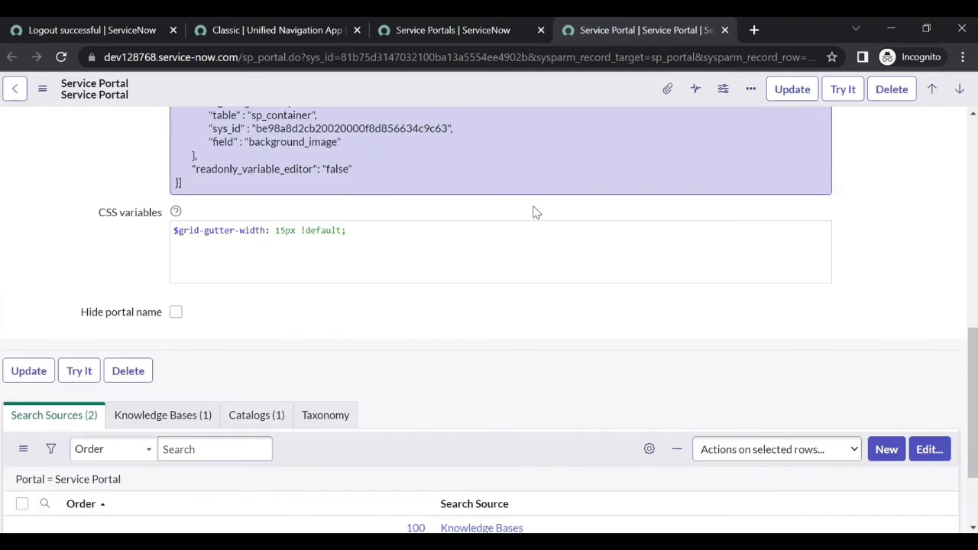
{"action": "scroll", "coordinate": [537, 212], "scroll_direction": "down", "scroll_amount": 3}
{"action": "scroll", "coordinate": [536, 212], "scroll_direction": "up", "scroll_amount": 6}
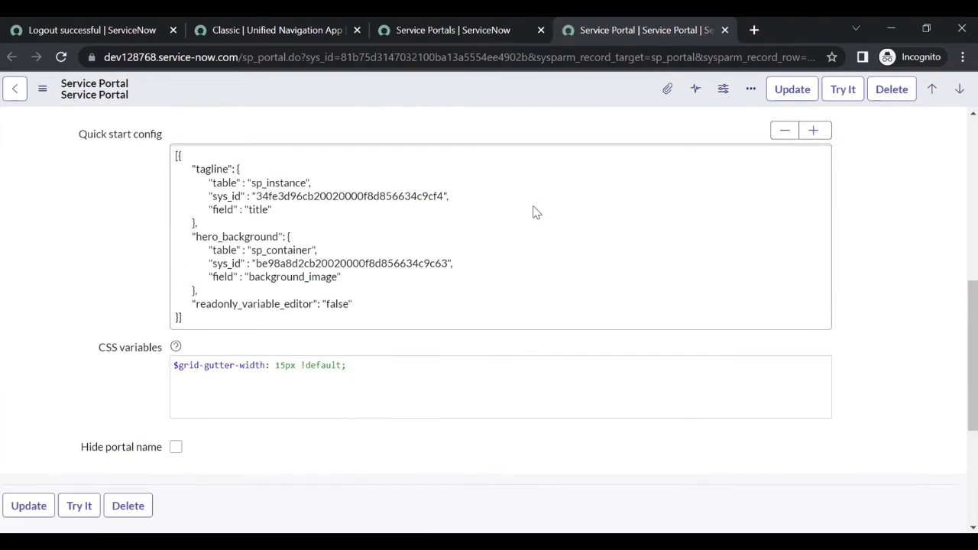
{"action": "scroll", "coordinate": [536, 212], "scroll_direction": "up", "scroll_amount": 10}
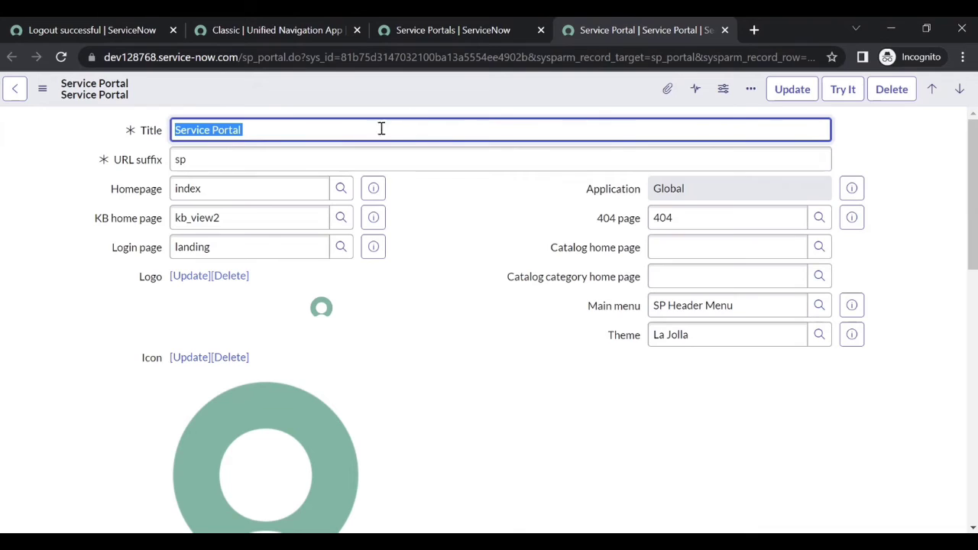
{"action": "left_click", "coordinate": [199, 158]}
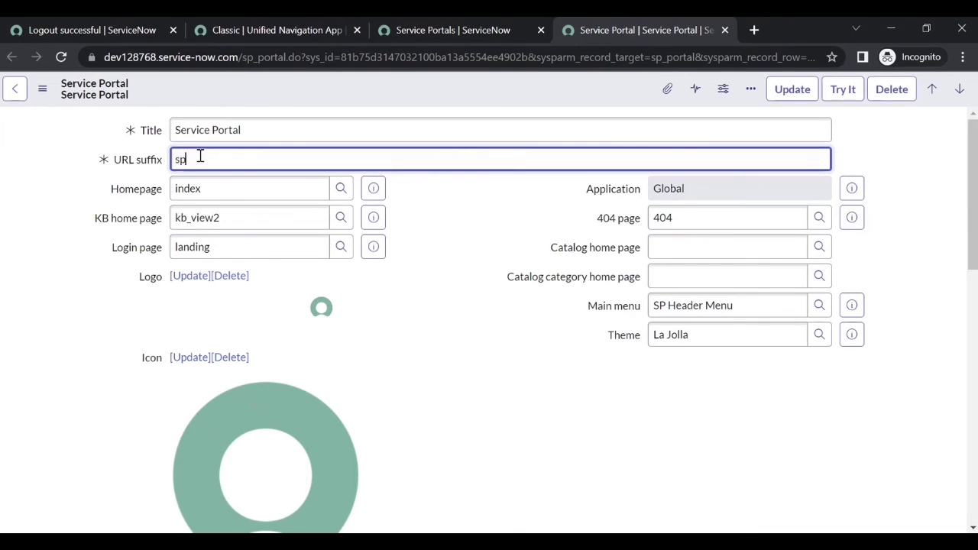
{"action": "double_click", "coordinate": [199, 157]}
{"action": "type", "text": "dev128"}
{"action": "key", "text": "BackSpace"}
{"action": "key", "text": "BackSpace"}
{"action": "key", "text": "BackSpace"}
{"action": "key", "text": "BackSpace"}
{"action": "key", "text": "BackSpace"}
{"action": "key", "text": "BackSpace"}
{"action": "type", "text": "spp"}
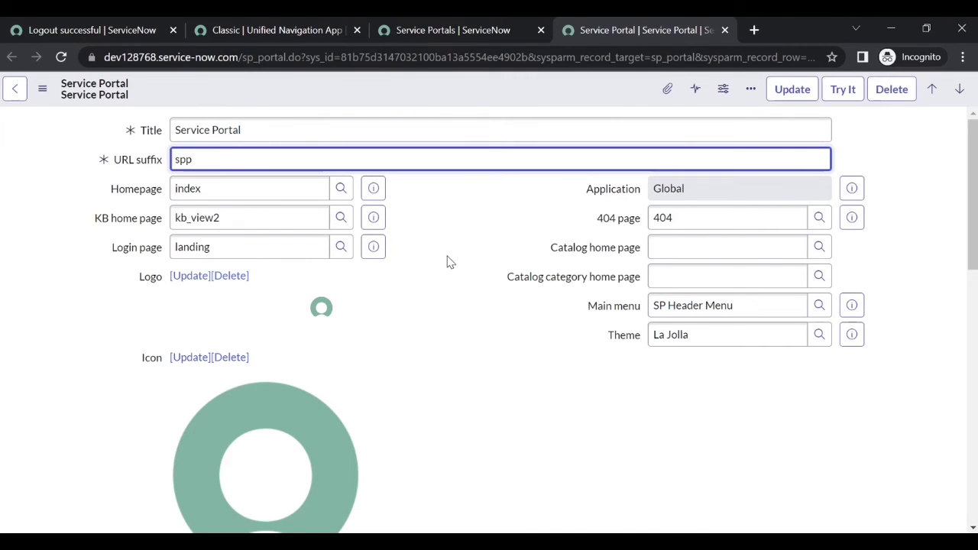
Save the Service Portal record and confirm the URL suffix reads spp.
{"action": "right_click", "coordinate": [418, 100]}
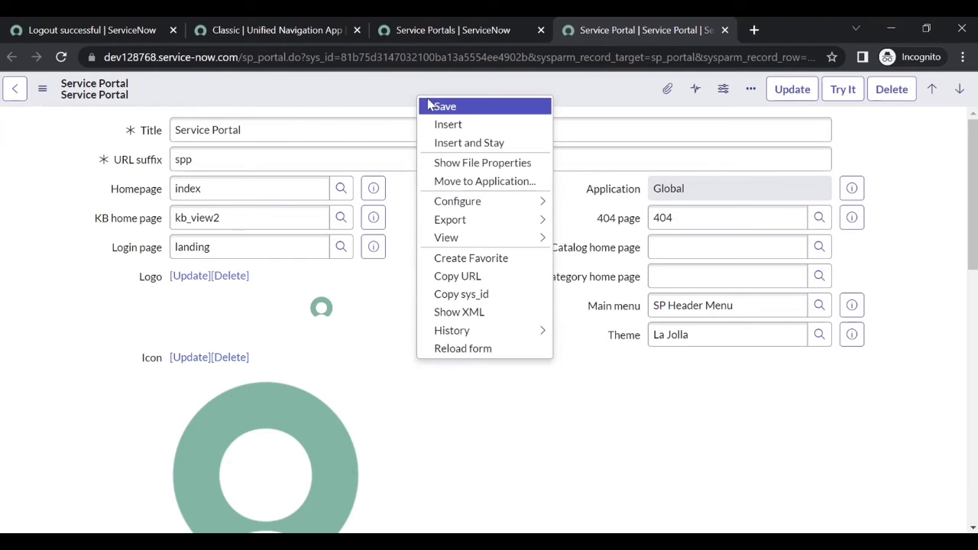
{"action": "left_click", "coordinate": [430, 105]}
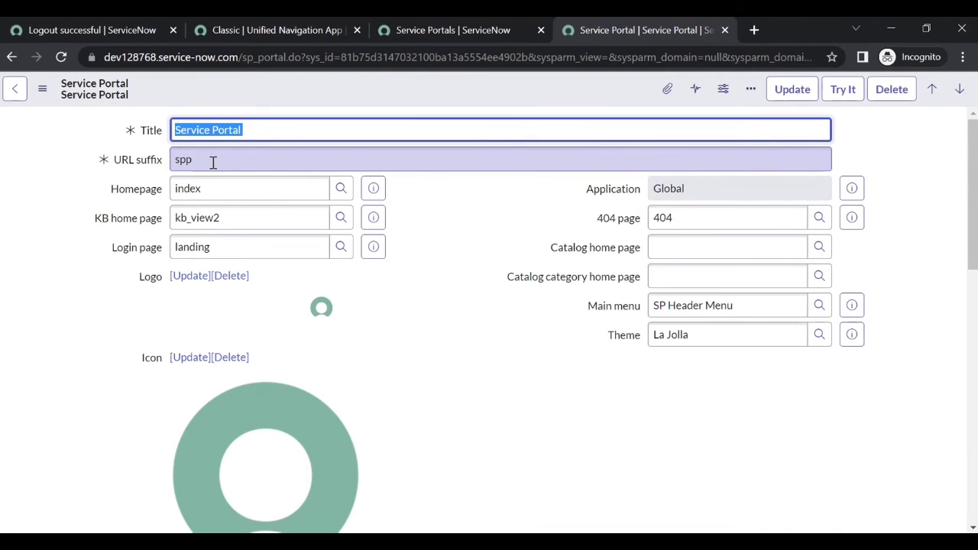
{"action": "left_click", "coordinate": [214, 160]}
{"action": "double_click", "coordinate": [213, 160]}
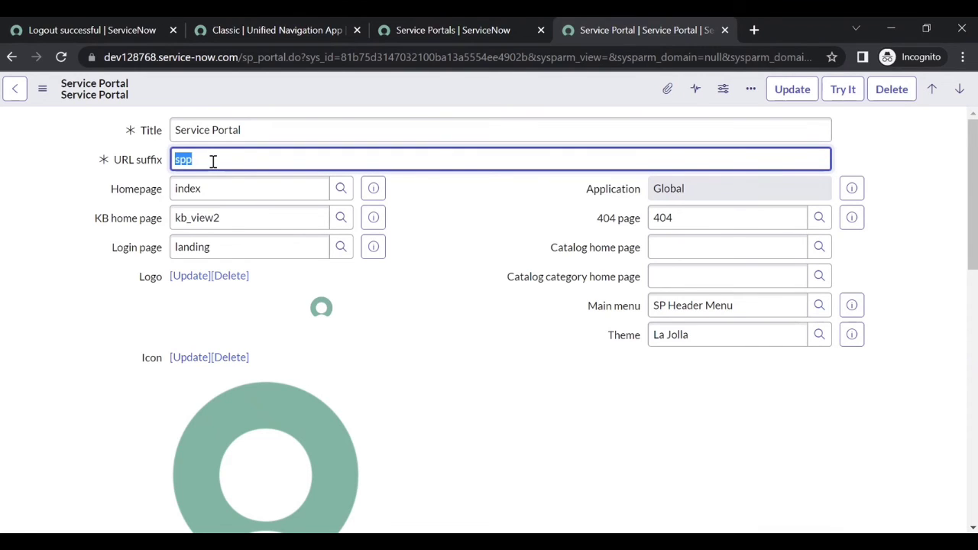
Filter the navigator for 'script in' and open System UI > Script Includes.
{"action": "left_click", "coordinate": [276, 35]}
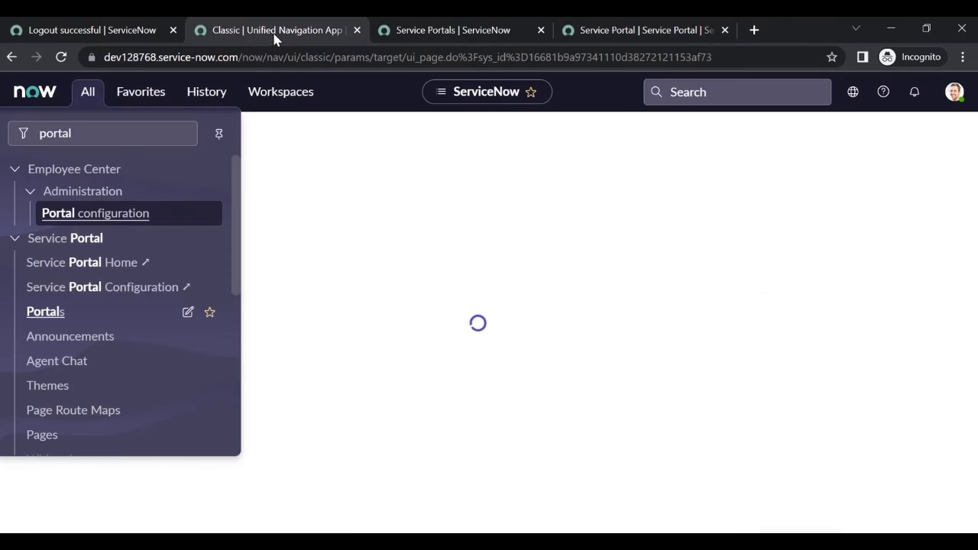
{"action": "double_click", "coordinate": [112, 133]}
{"action": "type", "text": "scripti"}
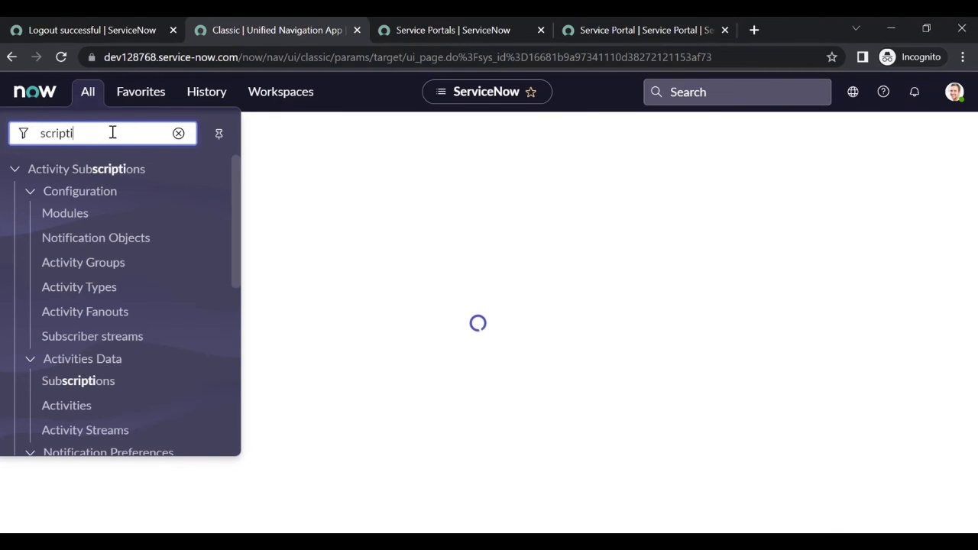
{"action": "key", "text": "BackSpace"}
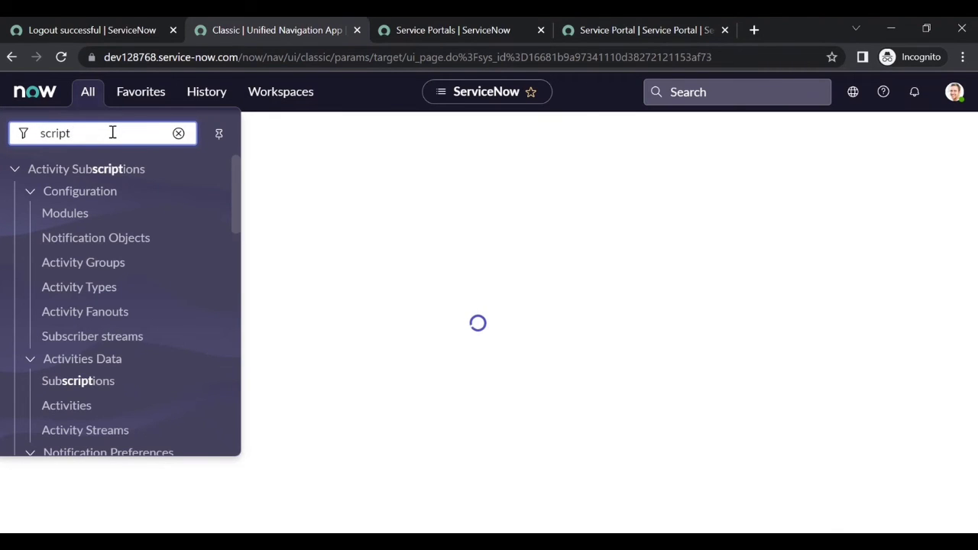
{"action": "type", "text": "in"}
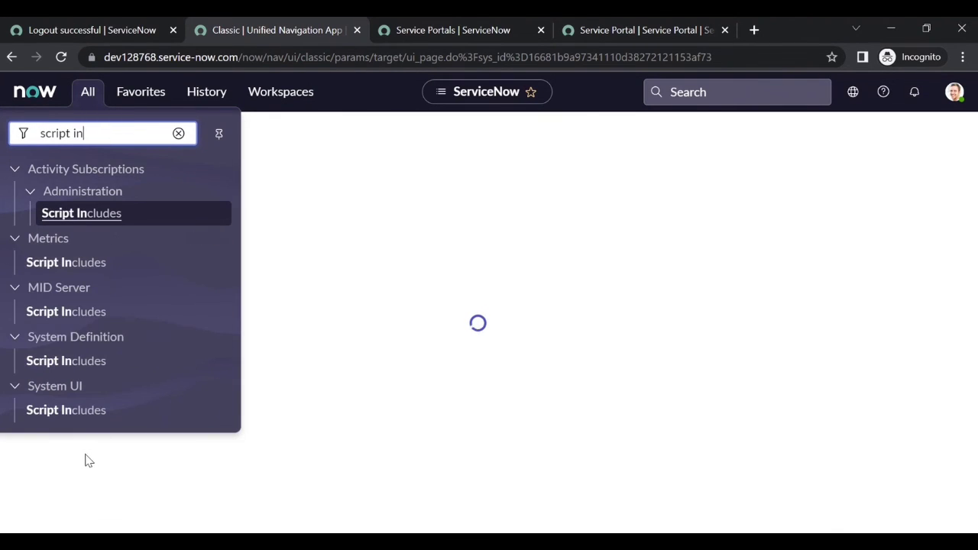
{"action": "left_click", "coordinate": [77, 413]}
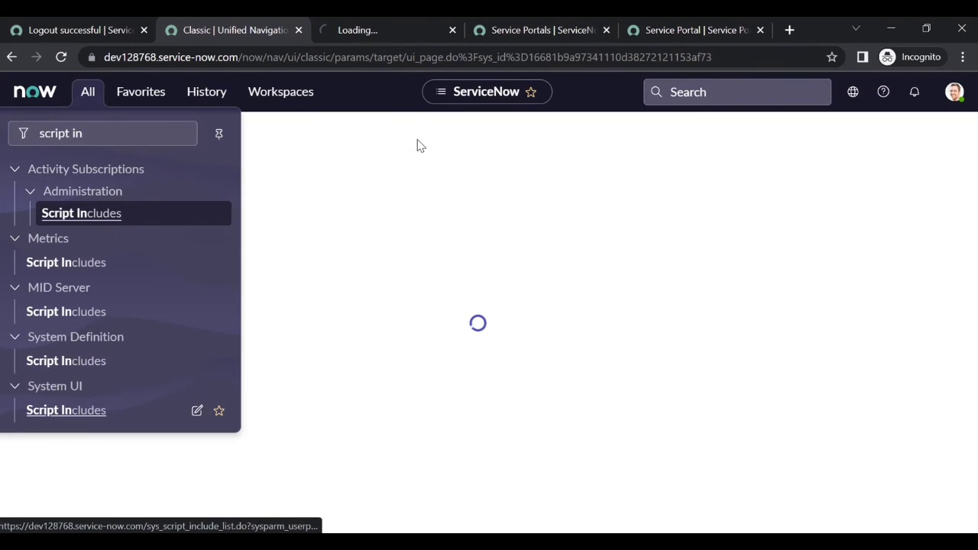
{"action": "left_click", "coordinate": [360, 28]}
Filter Script Includes by name '*entry' and open the SPEntryPage record.
{"action": "left_click", "coordinate": [171, 176]}
{"action": "type", "text": "*"}
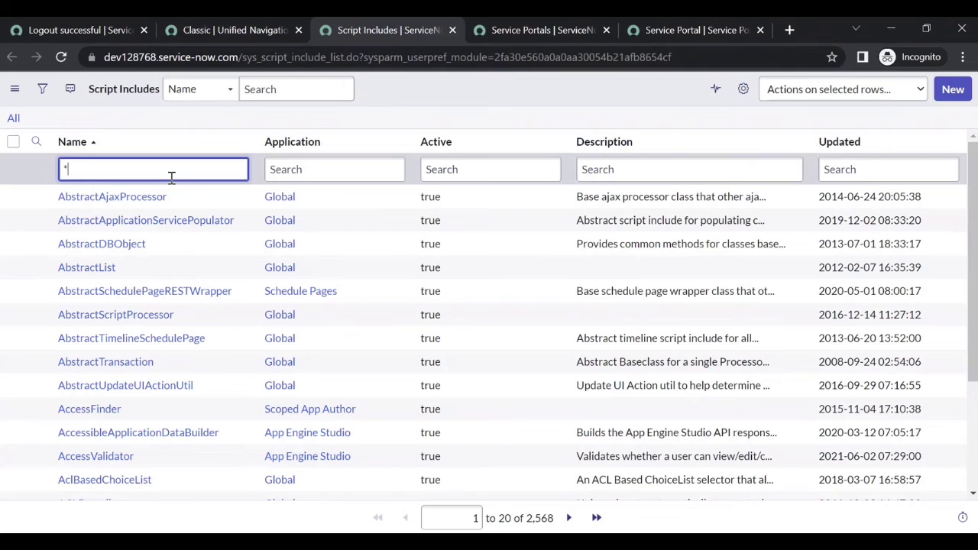
{"action": "type", "text": "enrty"}
{"action": "key", "text": "Return"}
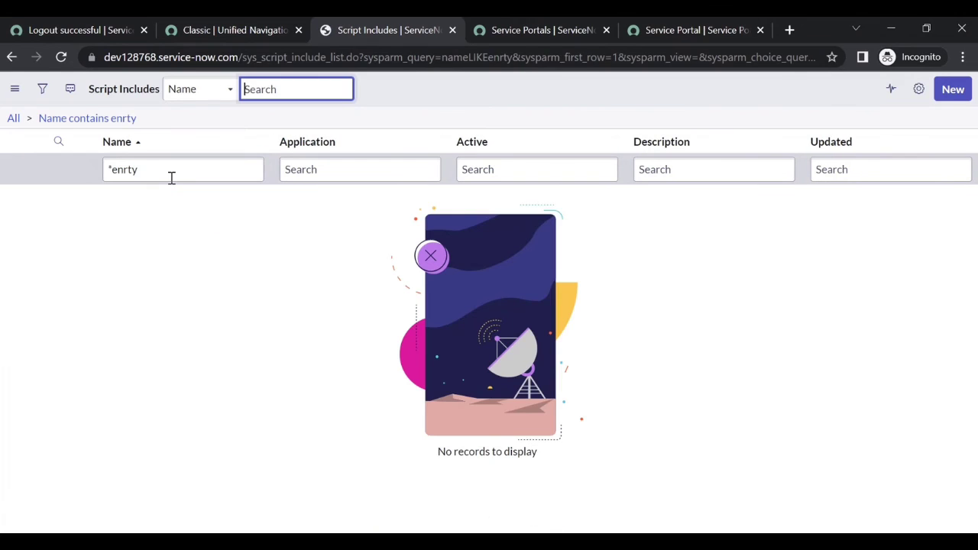
{"action": "key", "text": "BackSpace"}
{"action": "type", "text": "try"}
{"action": "key", "text": "Return"}
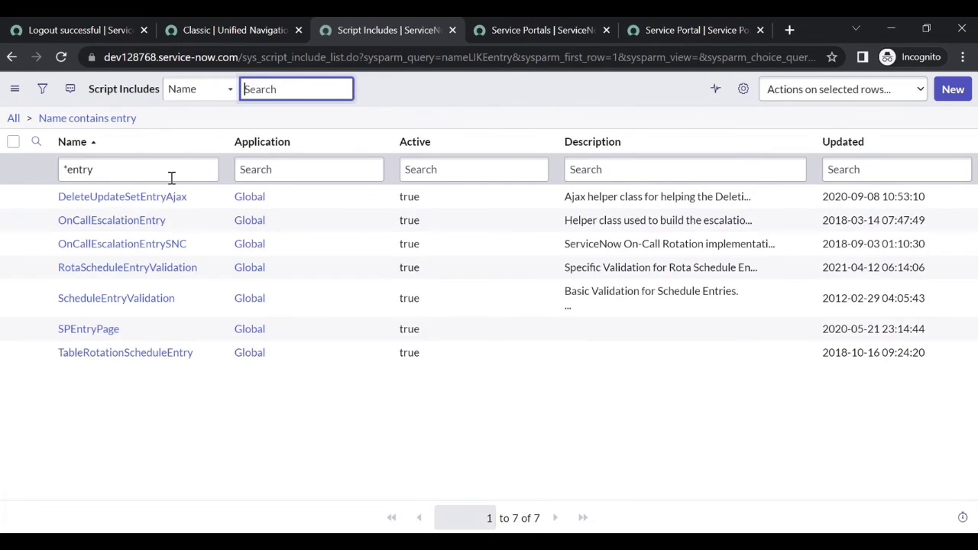
{"action": "left_click", "coordinate": [98, 333]}
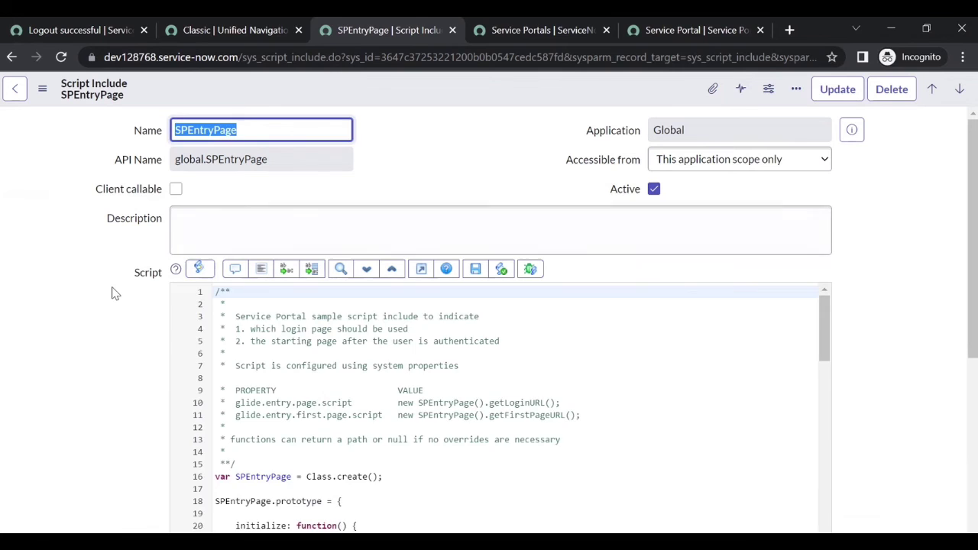
Change this.portal on line 22 of SPEntryPage to "/spp/".
{"action": "scroll", "coordinate": [113, 294], "scroll_direction": "down", "scroll_amount": 1}
{"action": "scroll", "coordinate": [113, 293], "scroll_direction": "down", "scroll_amount": 4}
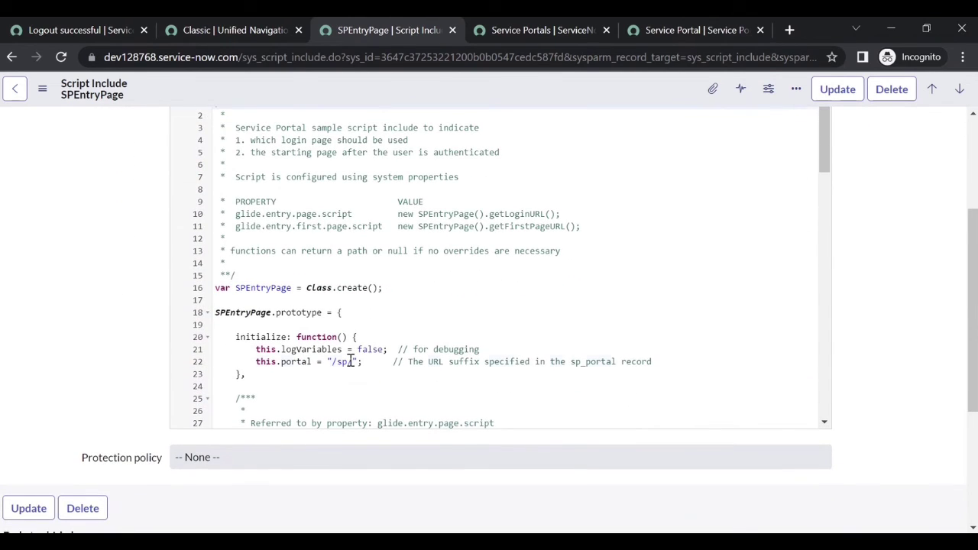
{"action": "left_click", "coordinate": [348, 362]}
{"action": "type", "text": "p"}
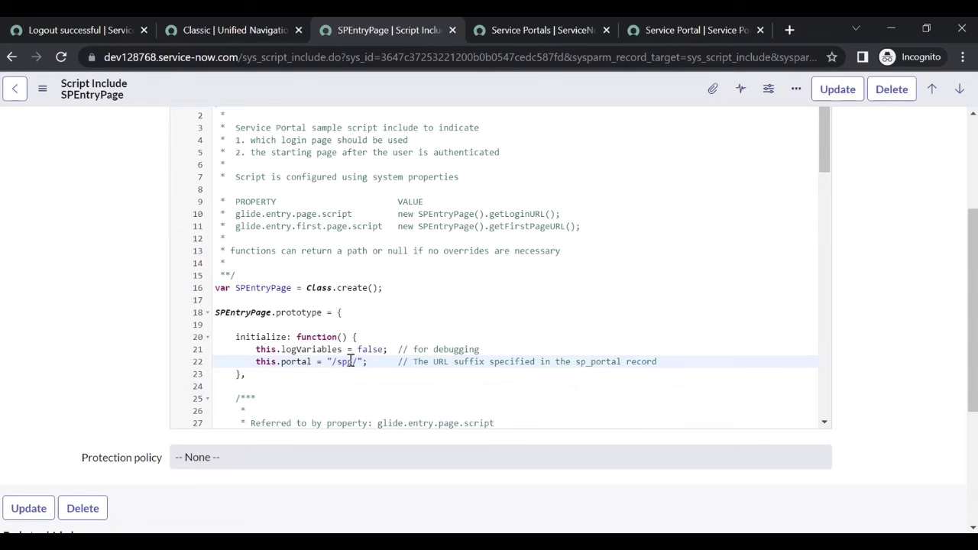
Comment out the ?id= suffixes after this.portal on lines 49 and 52, then save.
{"action": "scroll", "coordinate": [350, 362], "scroll_direction": "down", "scroll_amount": 5}
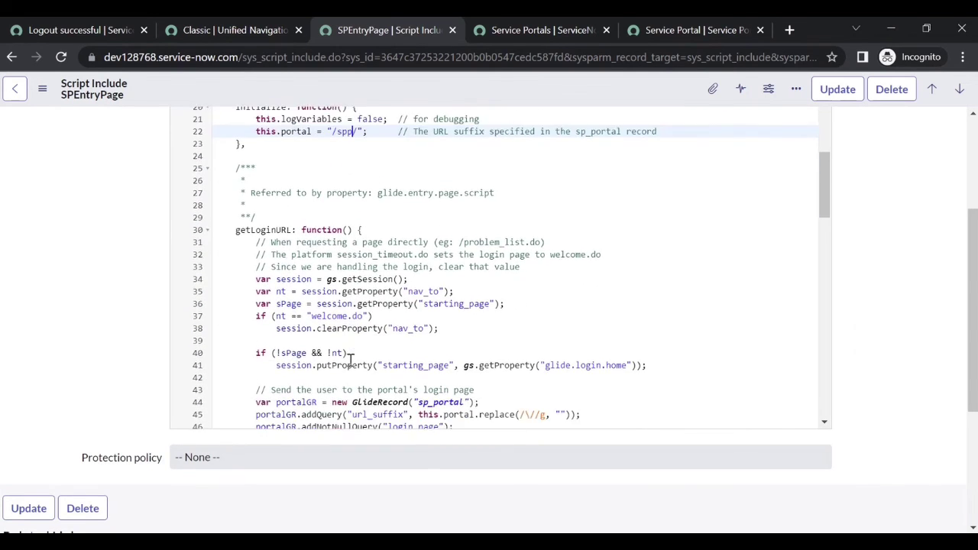
{"action": "scroll", "coordinate": [350, 361], "scroll_direction": "down", "scroll_amount": 2}
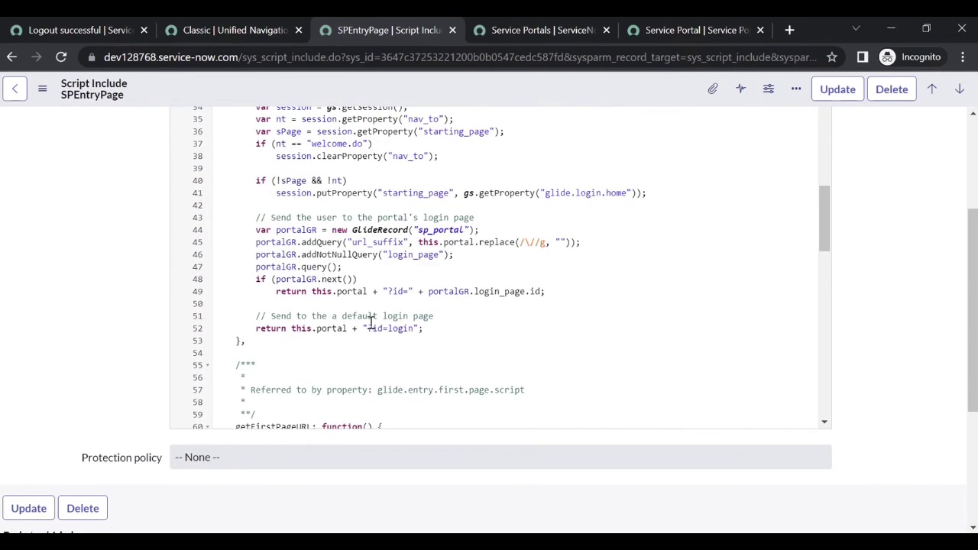
{"action": "left_click", "coordinate": [371, 291]}
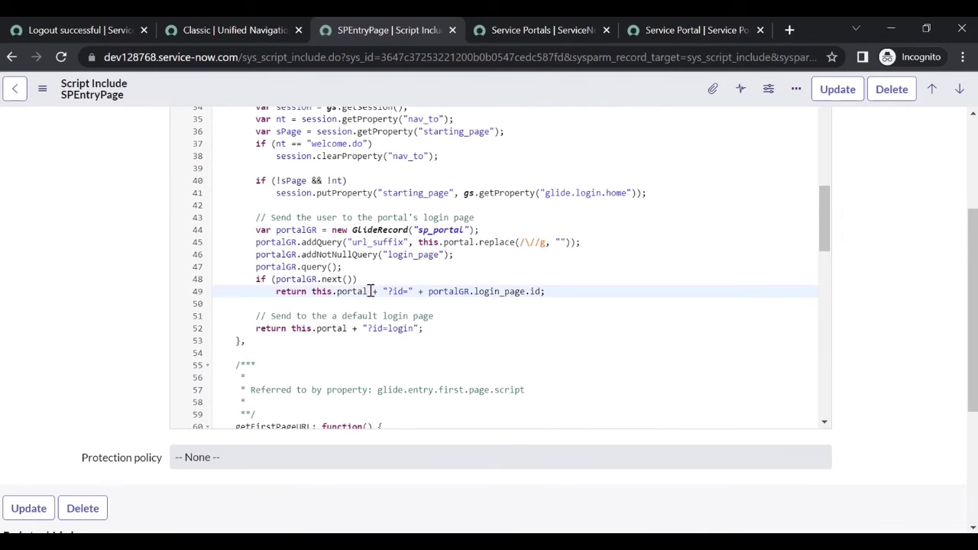
{"action": "type", "text": "// "}
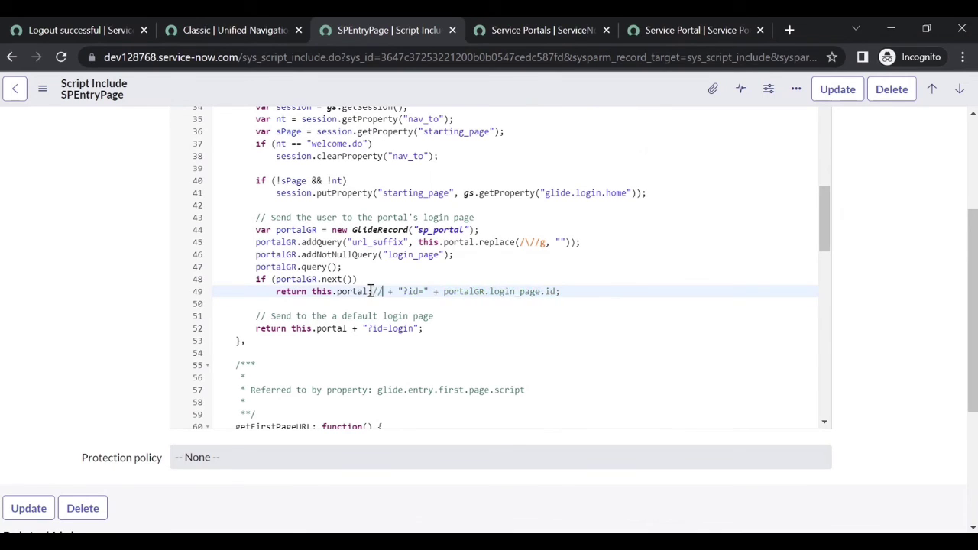
{"action": "type", "text": ";"}
{"action": "left_click", "coordinate": [350, 328]}
{"action": "type", "text": "//"}
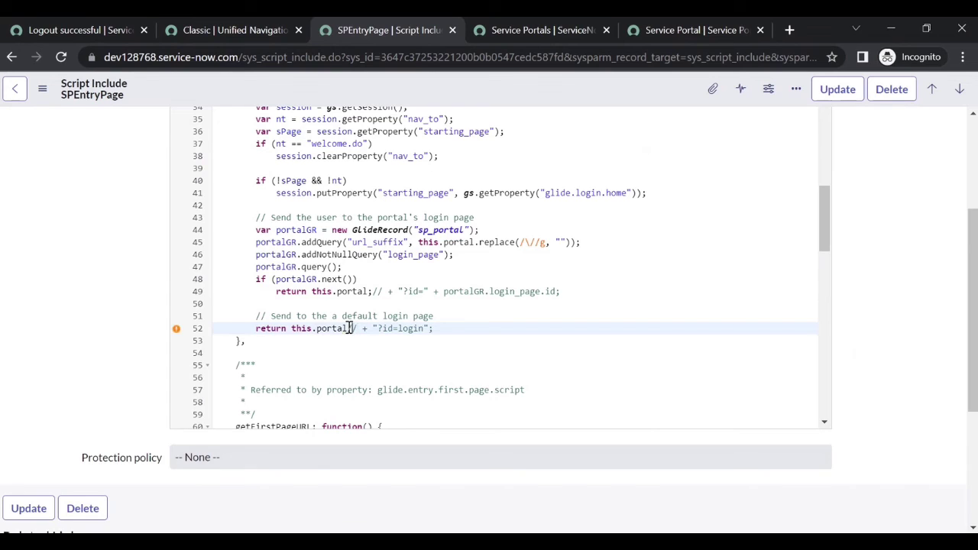
{"action": "type", "text": ";"}
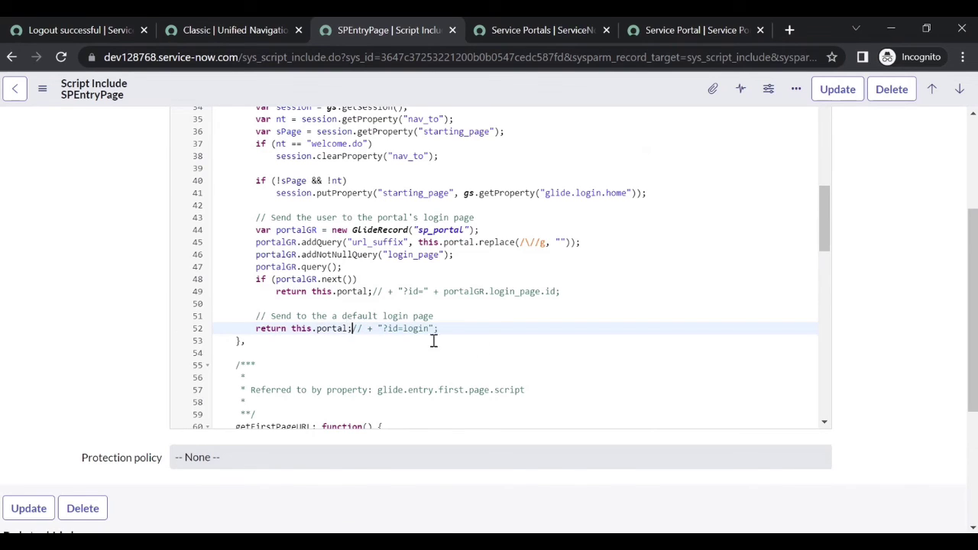
{"action": "right_click", "coordinate": [526, 101]}
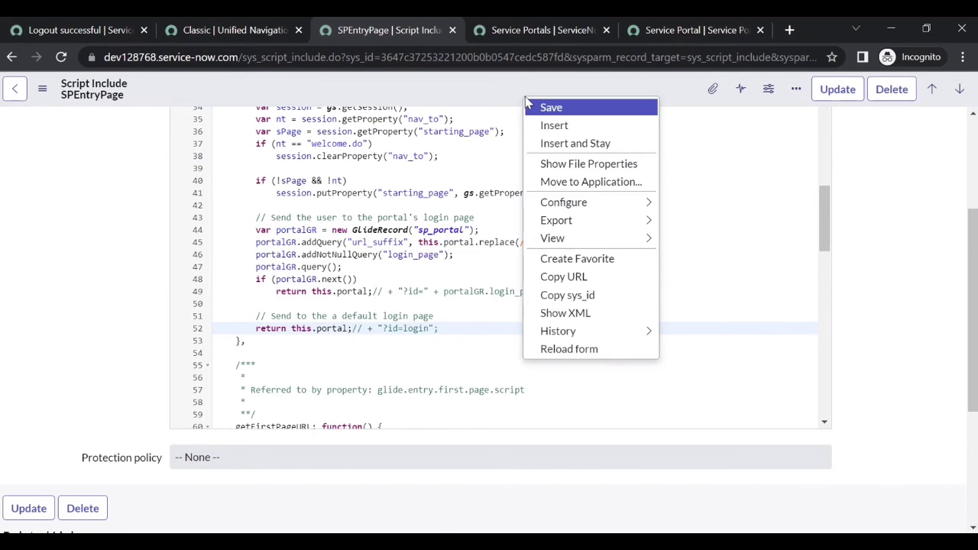
{"action": "left_click", "coordinate": [538, 107]}
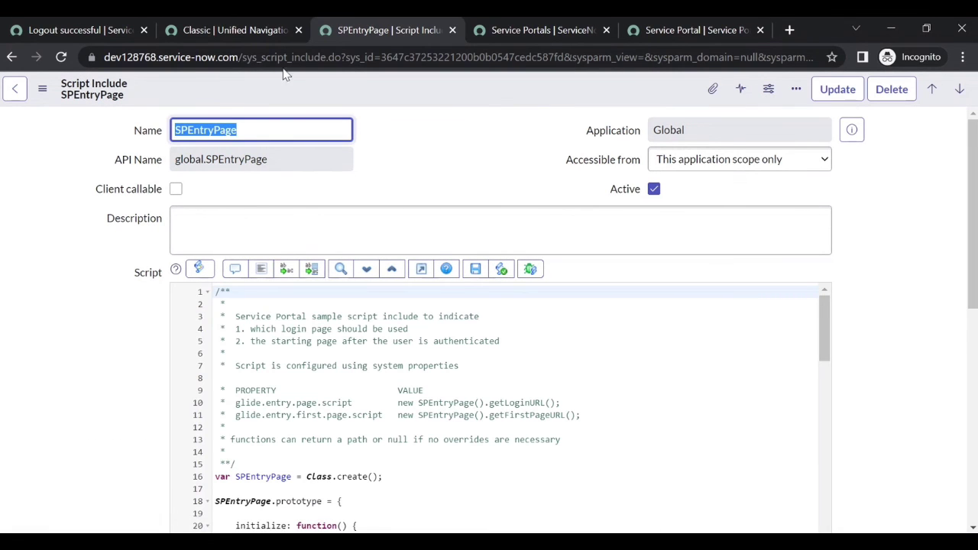
Log out of ServiceNow and reload the bare instance address to start SSO sign-in.
{"action": "left_click", "coordinate": [251, 32]}
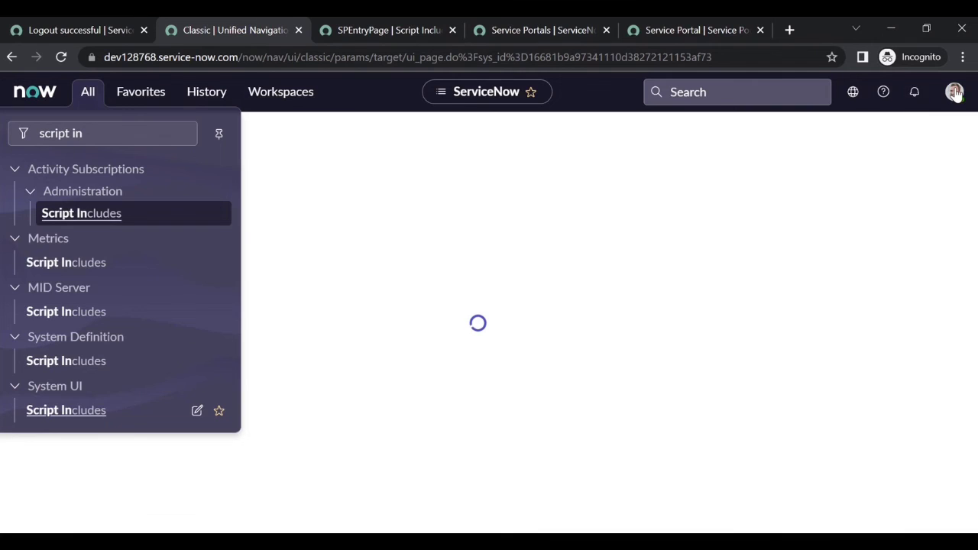
{"action": "left_click", "coordinate": [955, 92]}
{"action": "left_click", "coordinate": [815, 345]}
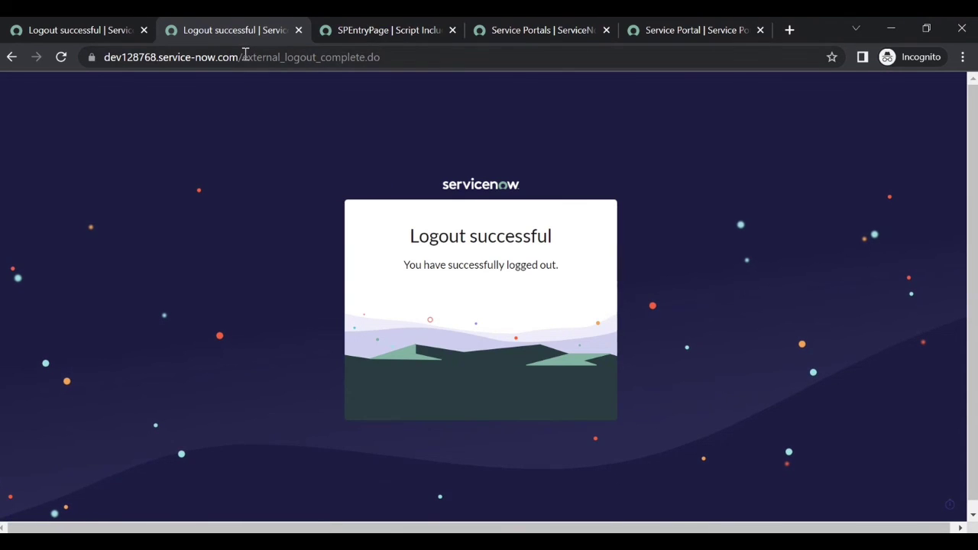
{"action": "left_click_drag", "start_coordinate": [245, 55], "coordinate": [404, 61]}
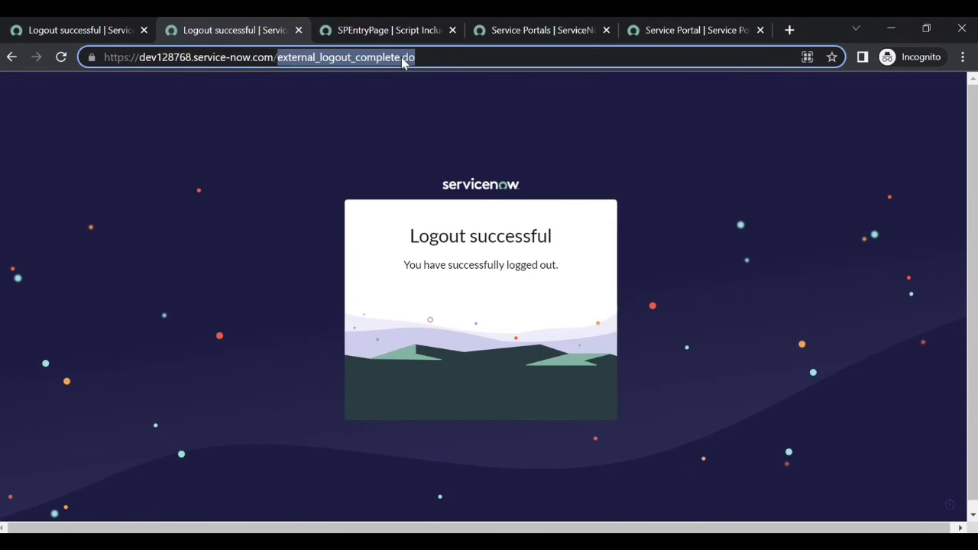
{"action": "key", "text": "BackSpace"}
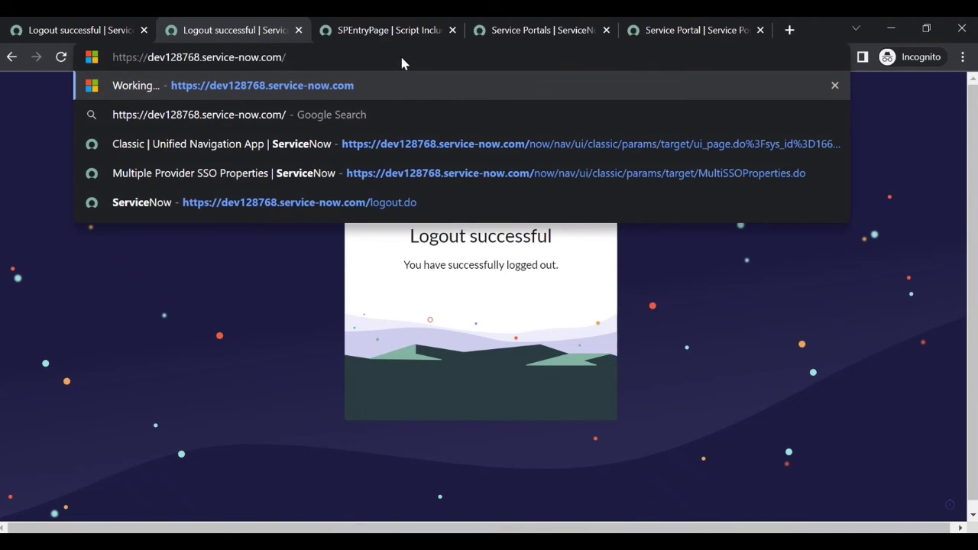
{"action": "key", "text": "Return"}
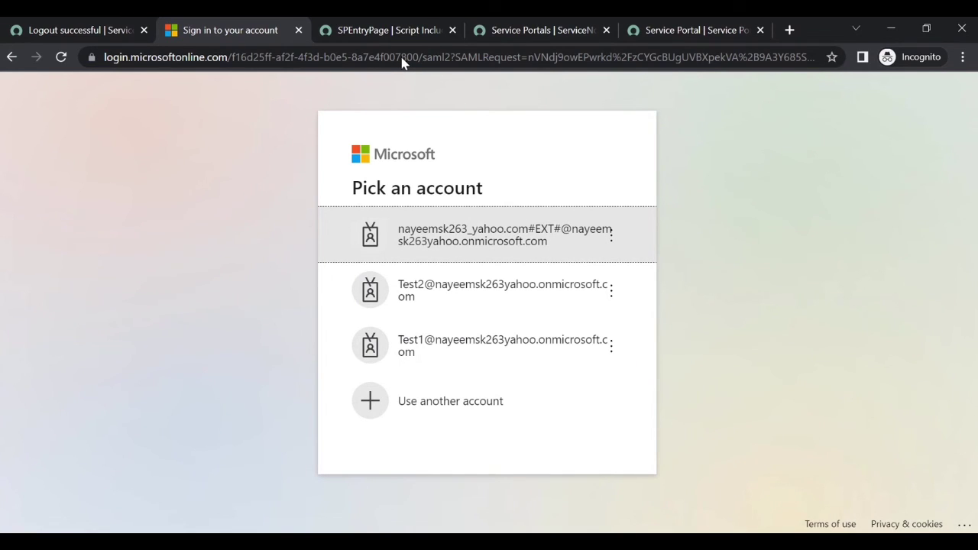
Sign in through Microsoft as the second test account and confirm the /spp portal address.
{"action": "left_click", "coordinate": [405, 298]}
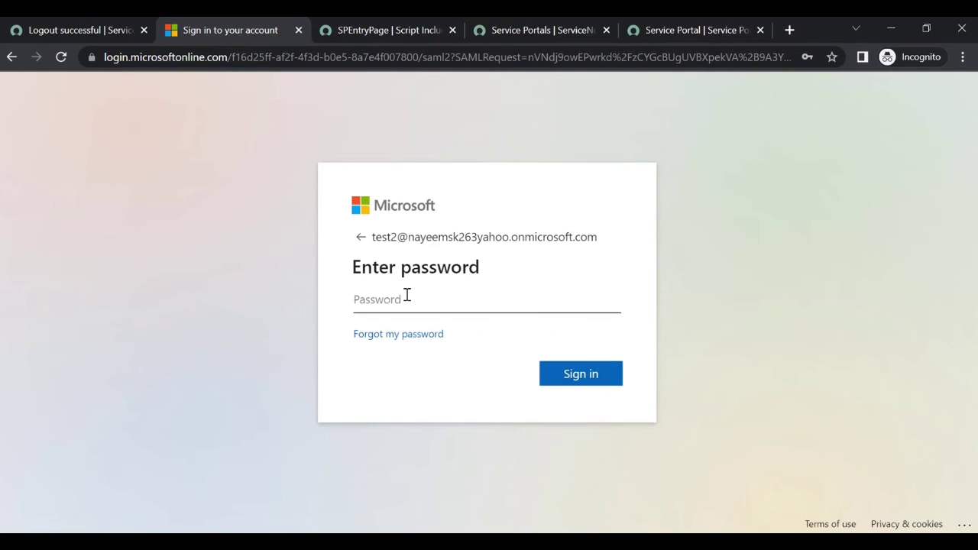
{"action": "left_click", "coordinate": [408, 298]}
{"action": "type", "text": "*******"}
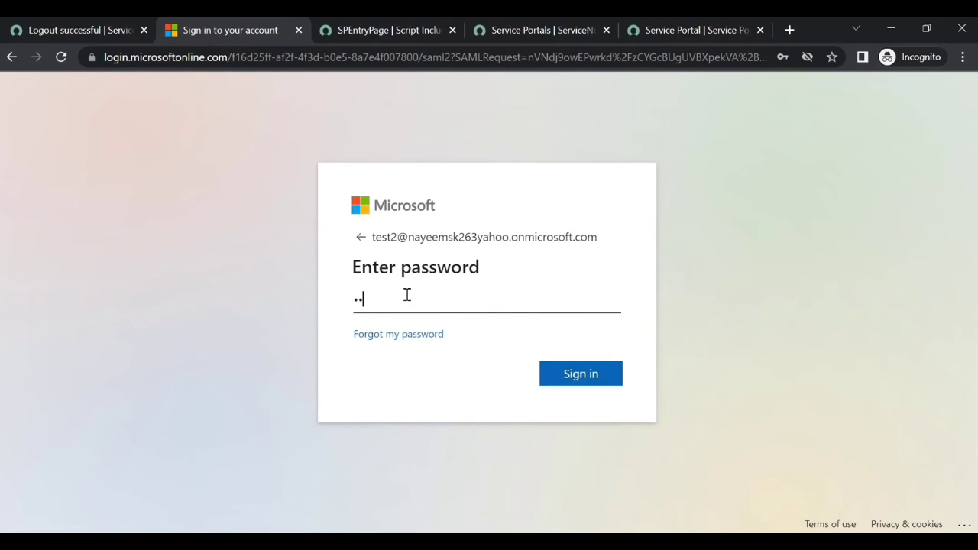
{"action": "type", "text": "****"}
{"action": "left_click", "coordinate": [582, 368]}
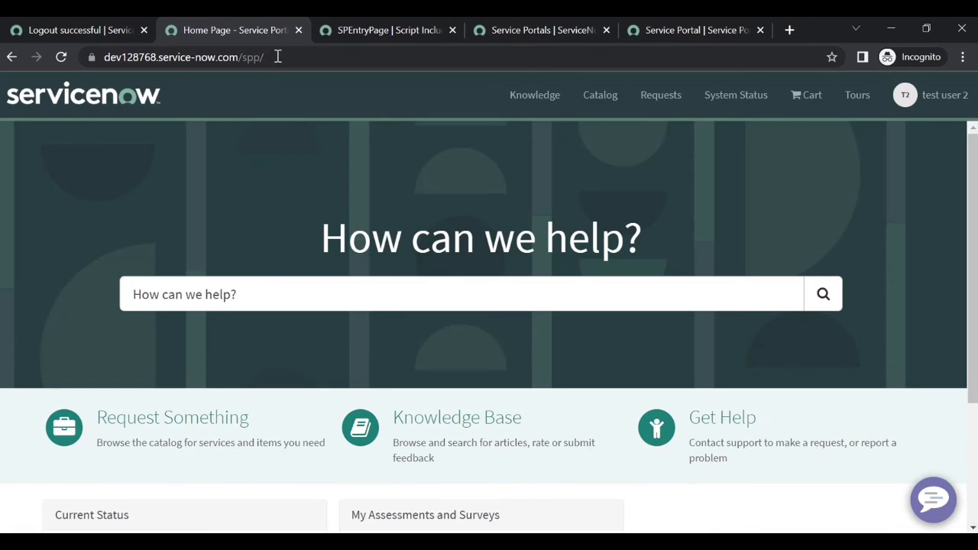
{"action": "left_click_drag", "start_coordinate": [279, 57], "coordinate": [92, 54]}
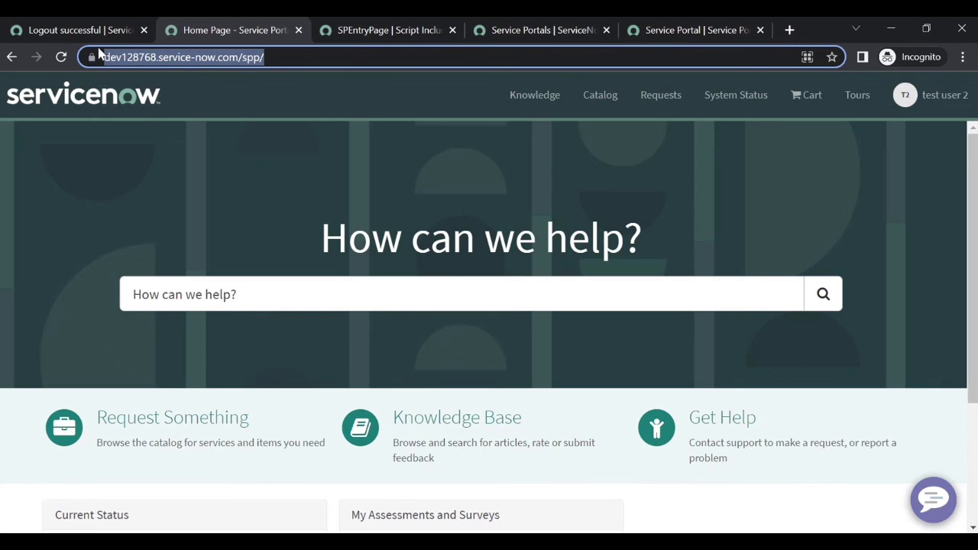